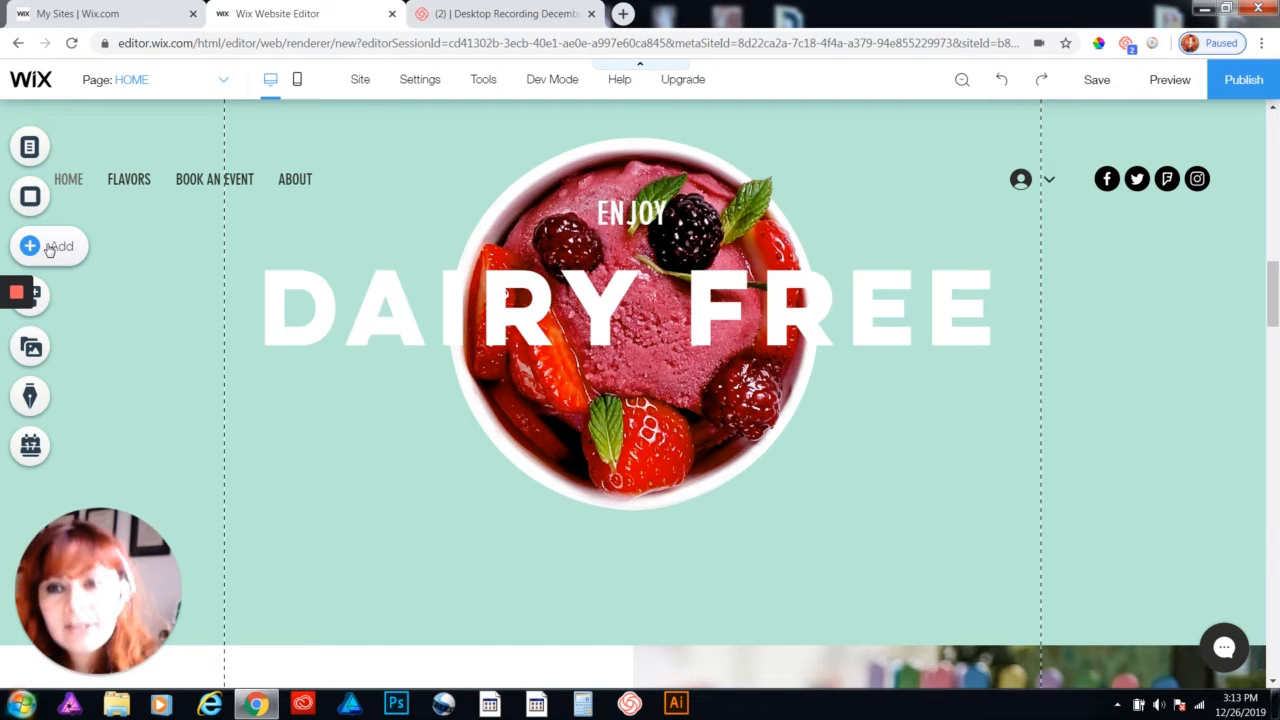
Add the solid dark themed button to the page's DAIRY FREE section
click(49, 248)
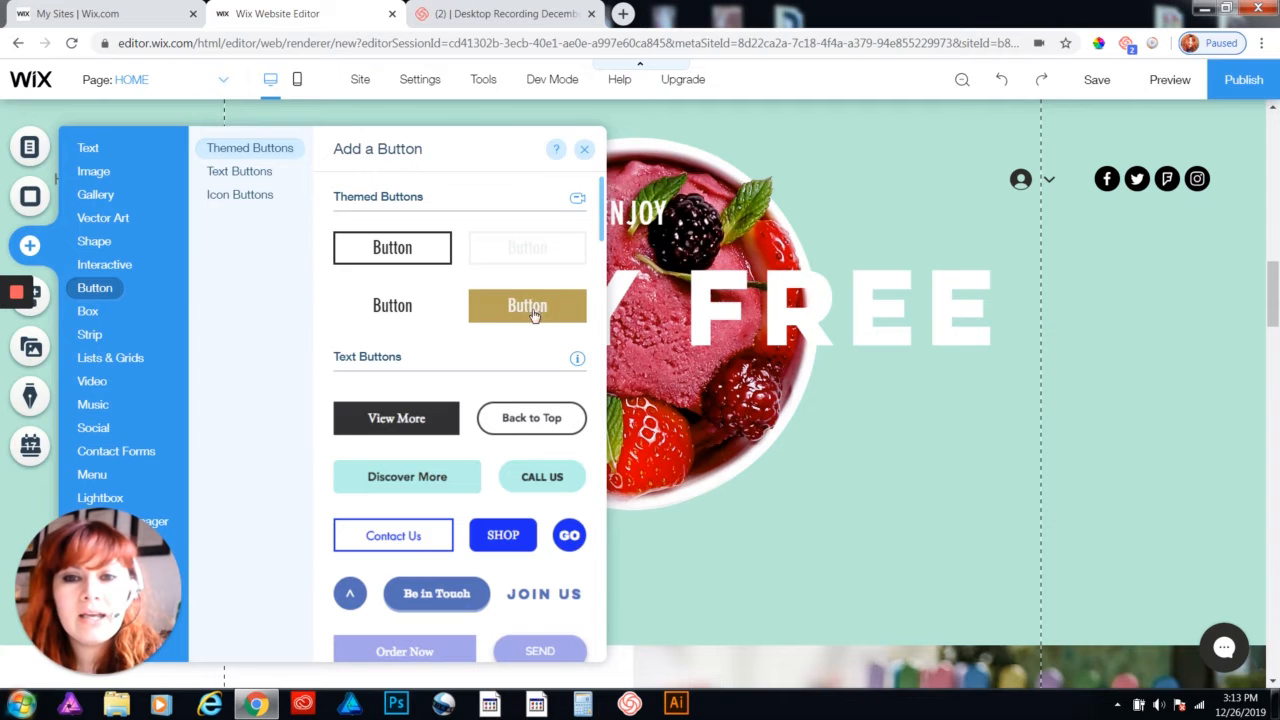
click(258, 171)
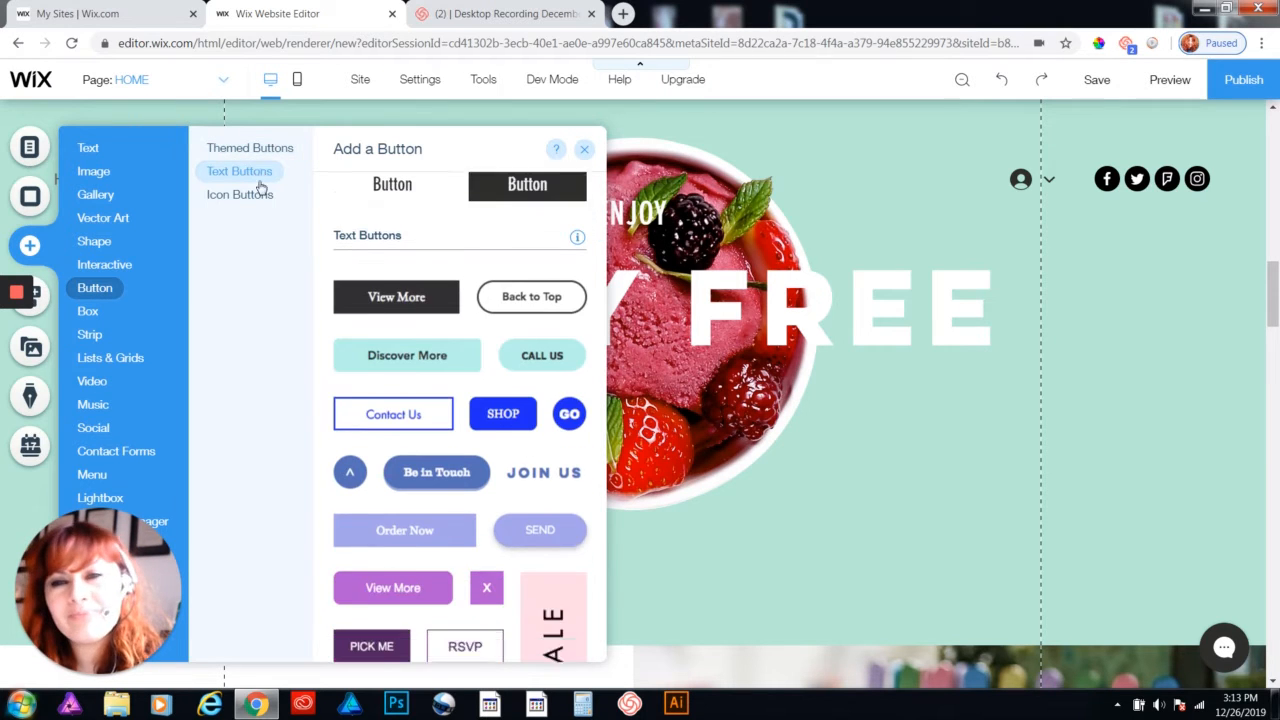
click(248, 155)
click(251, 175)
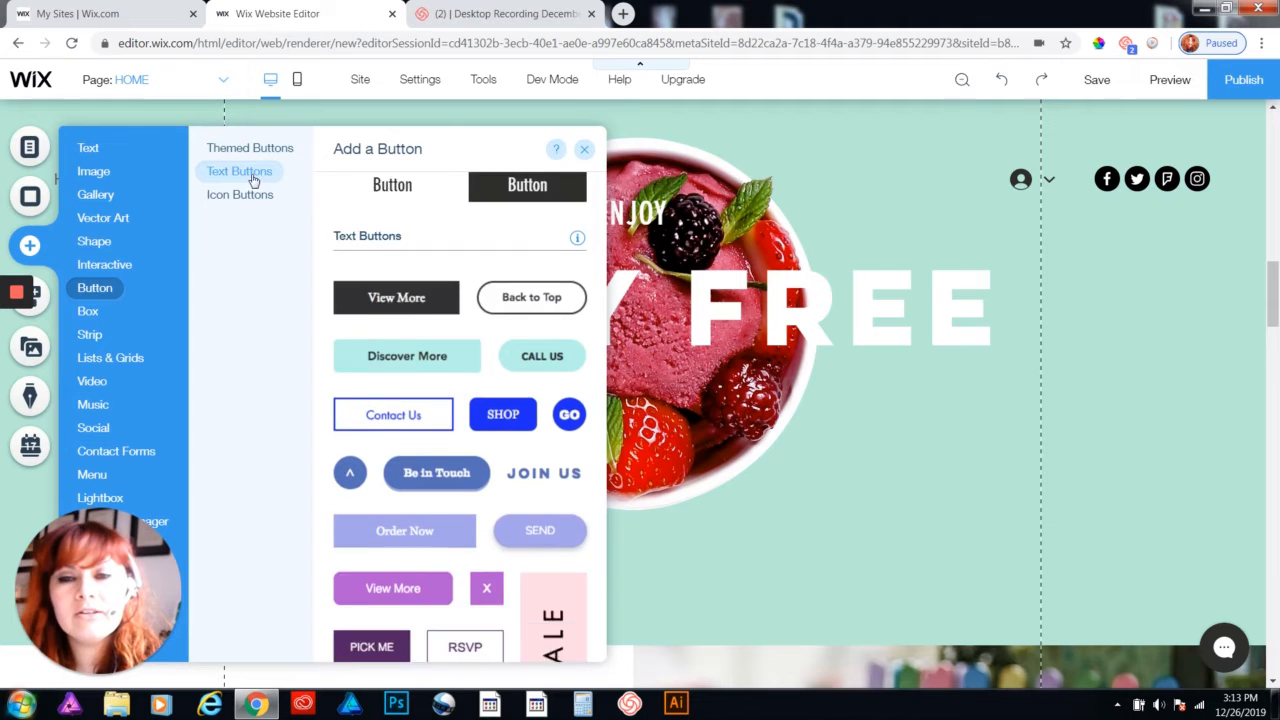
click(251, 199)
click(249, 173)
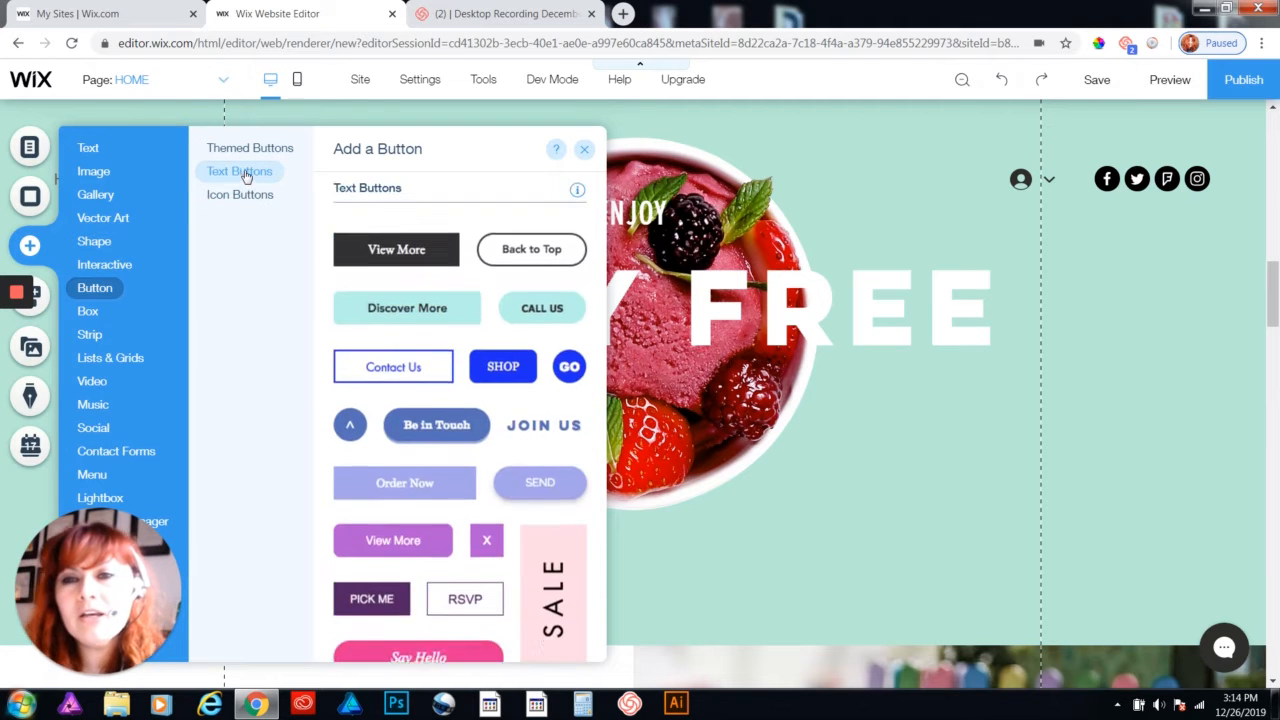
click(247, 152)
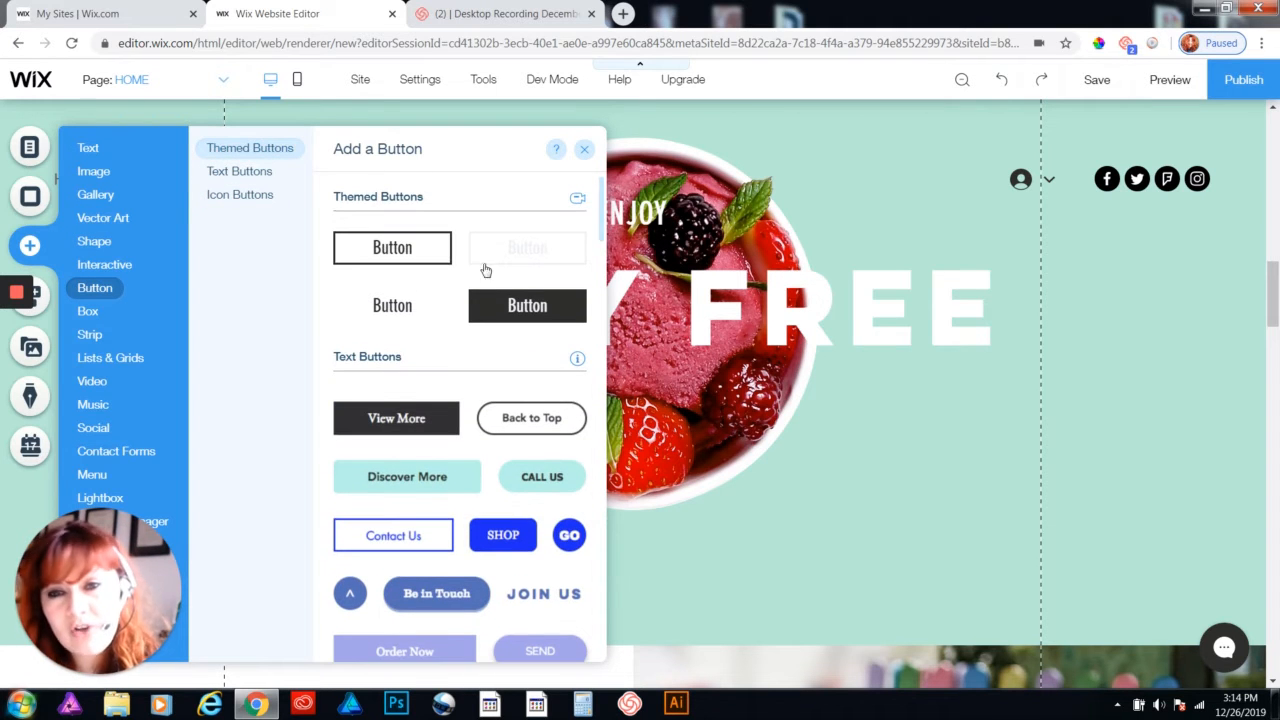
click(524, 308)
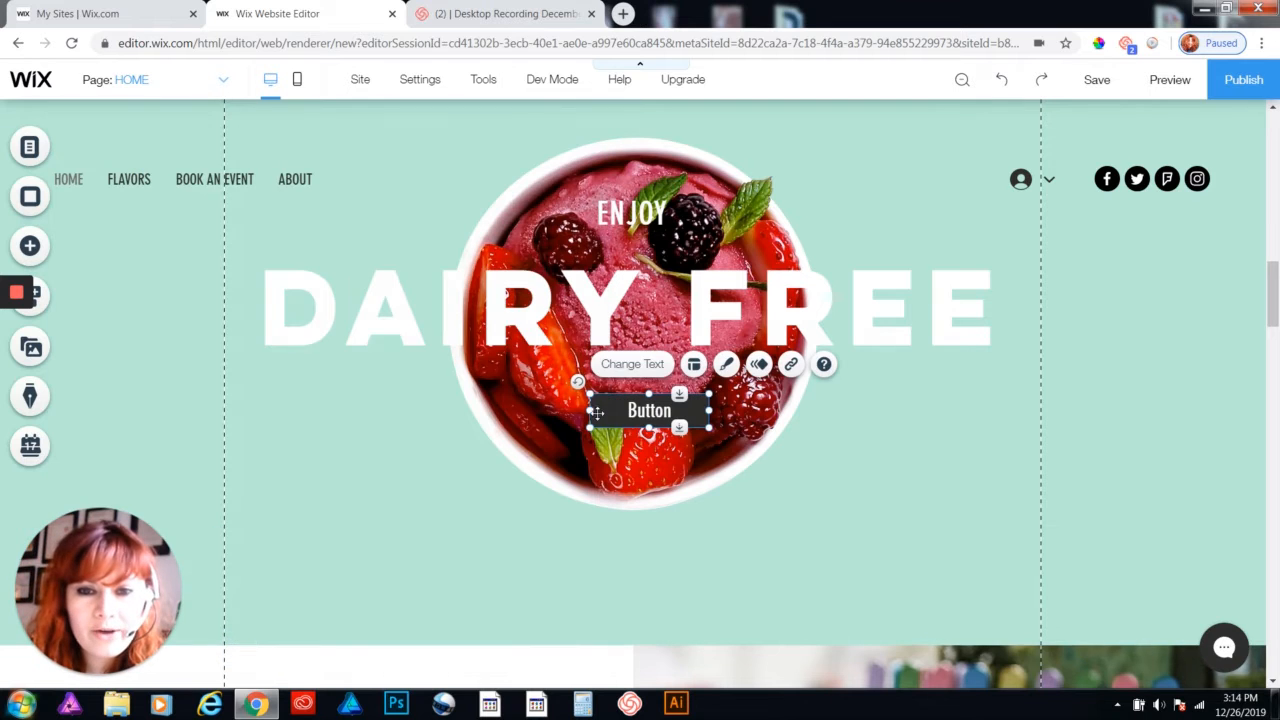
Widen the new button and place it centred over the bowl image, beneath the DAIRY FREE heading
drag(590, 410, 523, 412)
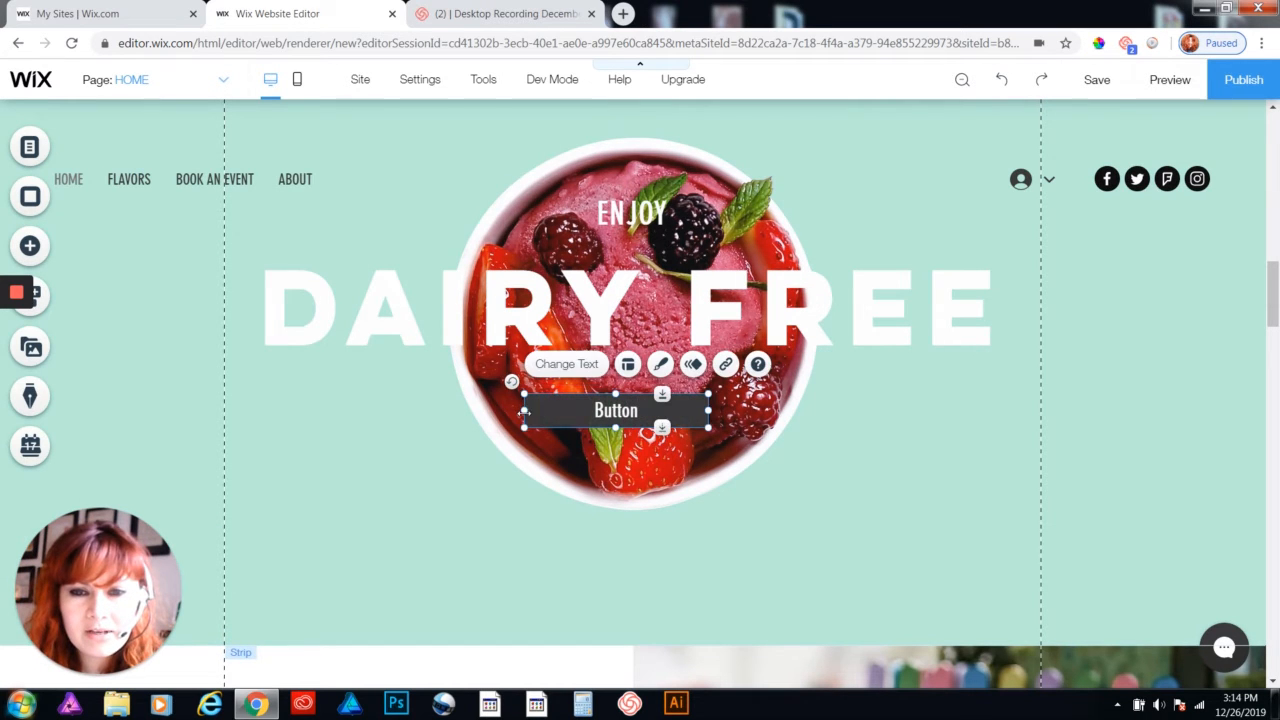
drag(708, 412, 620, 420)
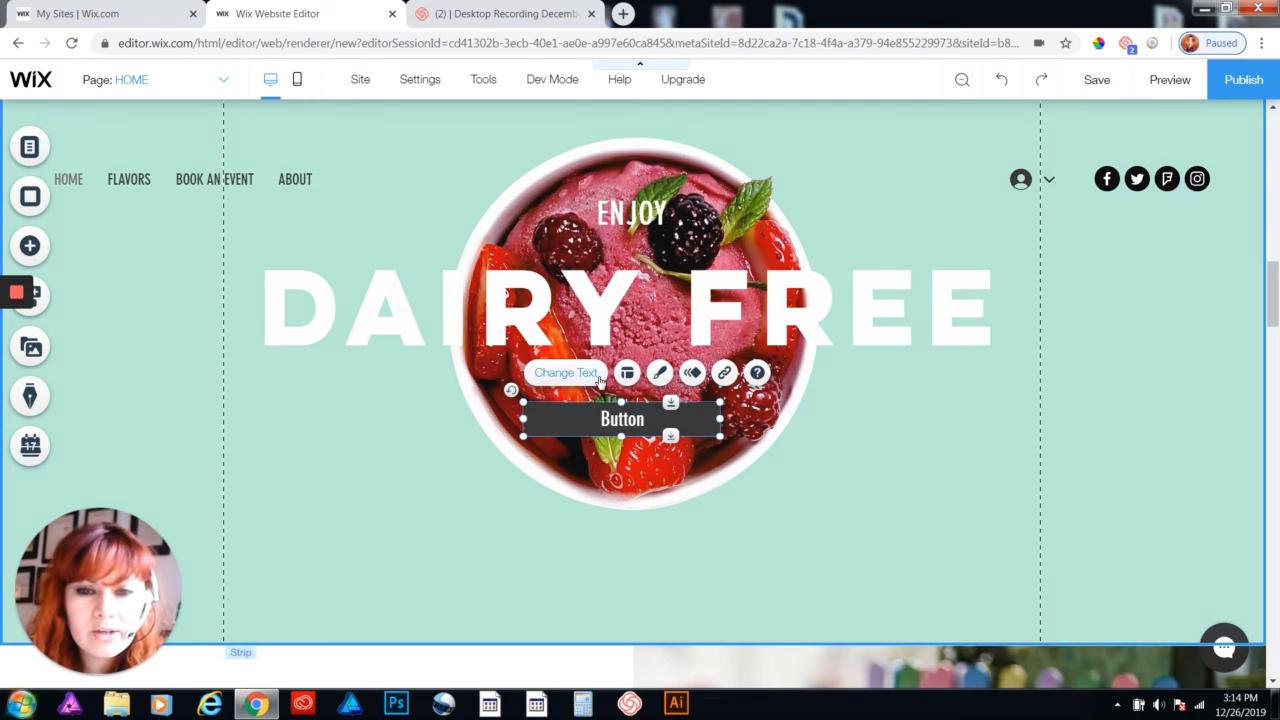
click(622, 420)
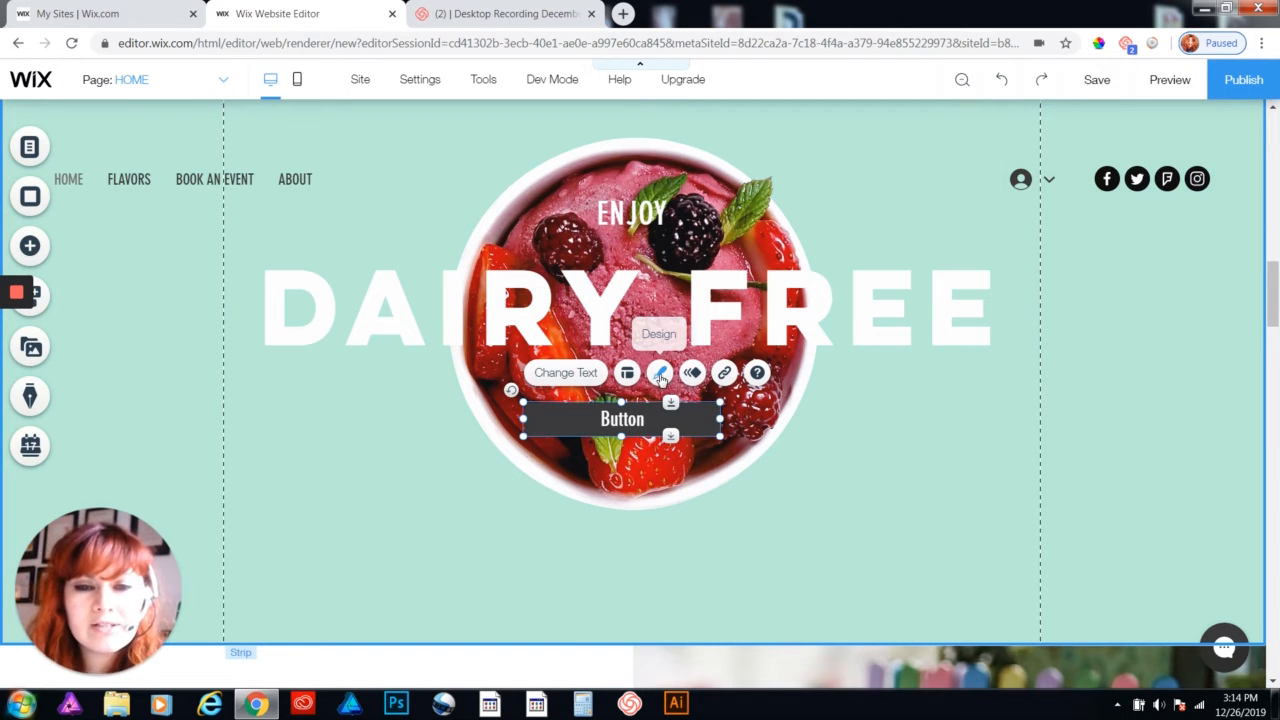
Customize the button's design, setting its regular background fill to the peach site colour #FFBFB3
click(660, 374)
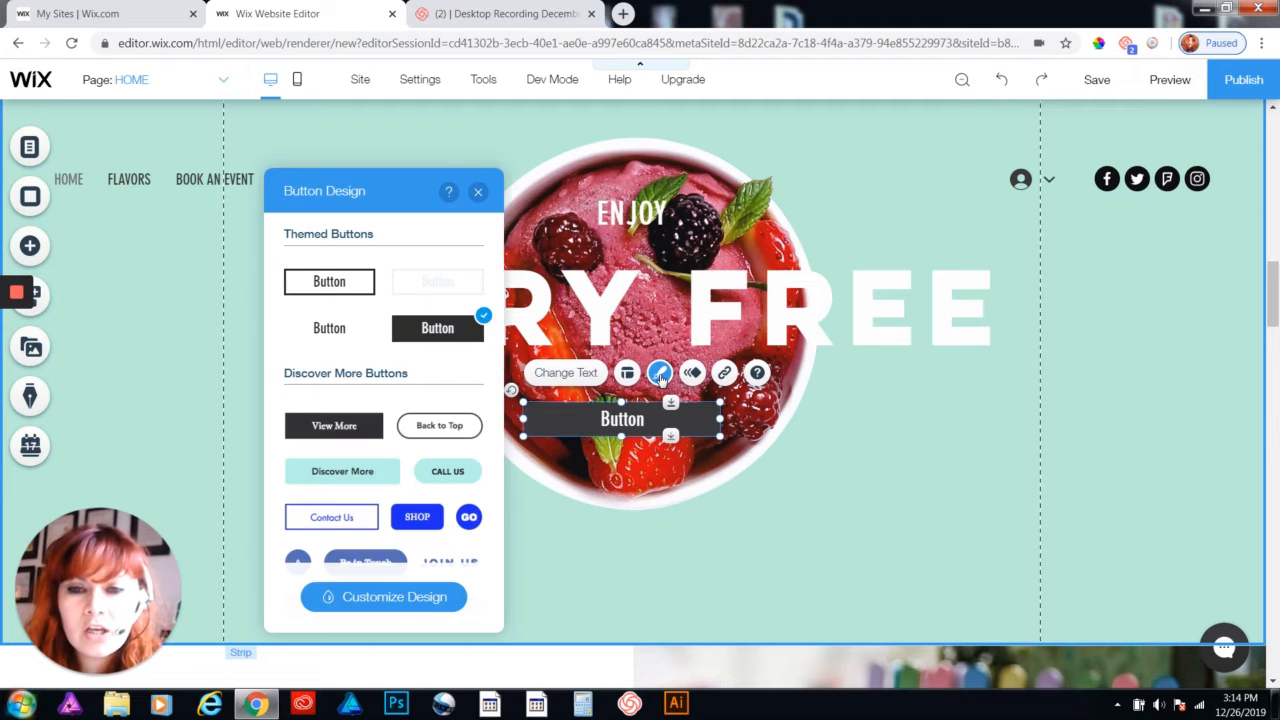
click(380, 598)
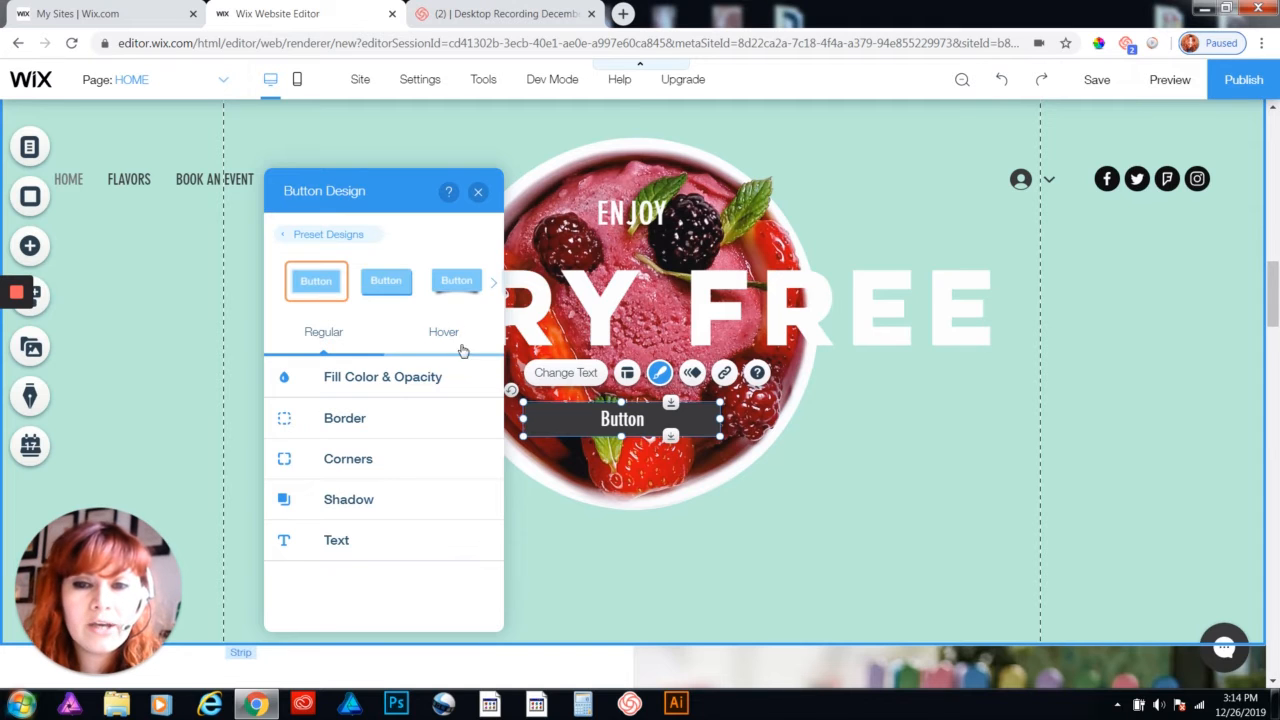
click(330, 334)
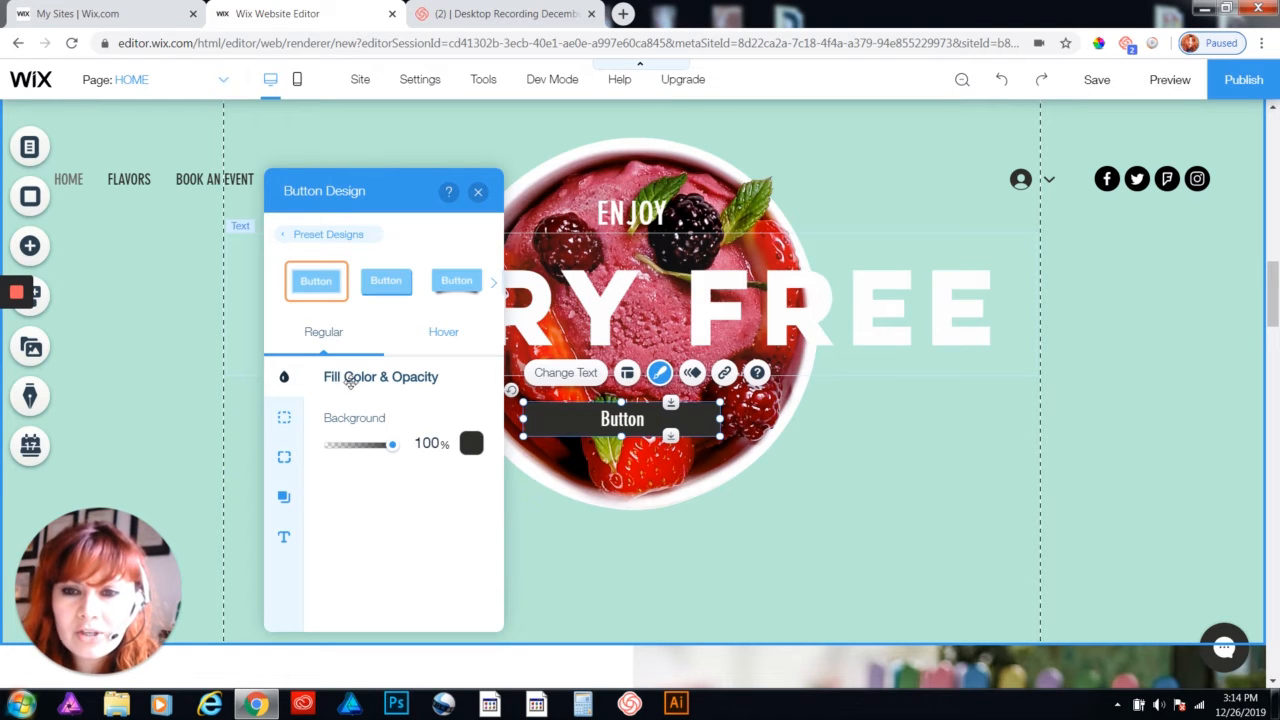
click(471, 446)
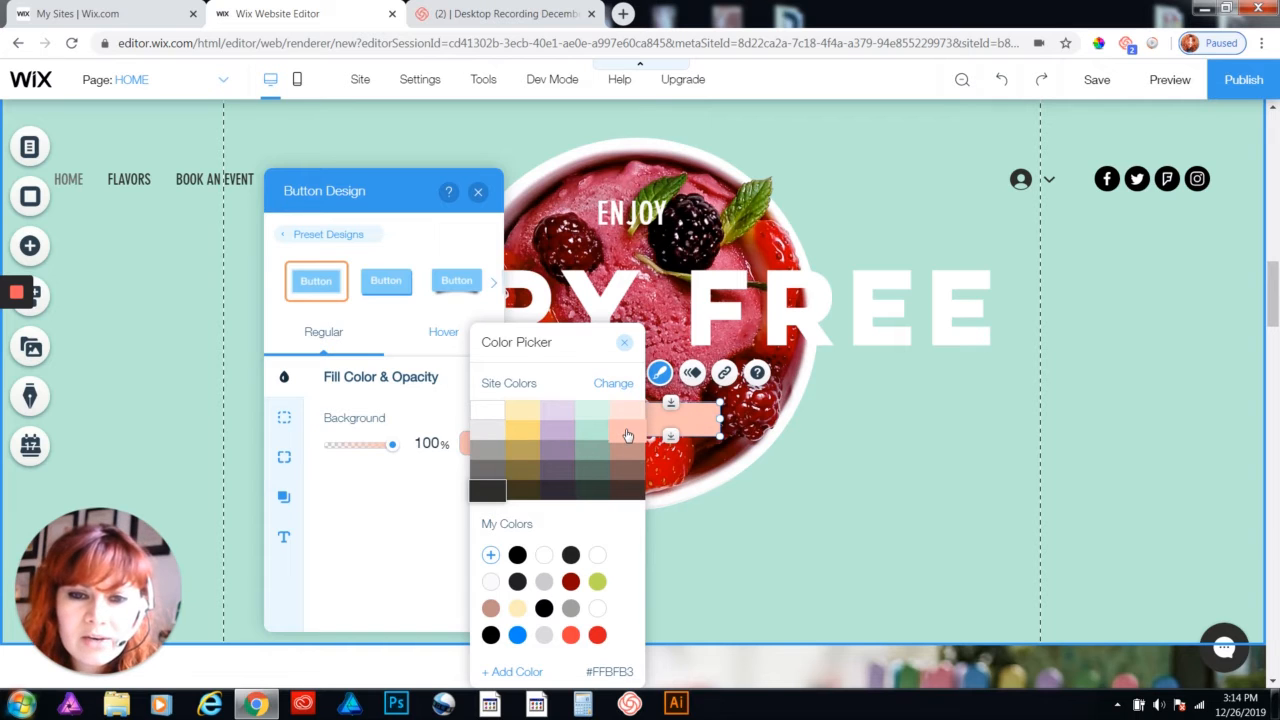
click(627, 435)
click(624, 342)
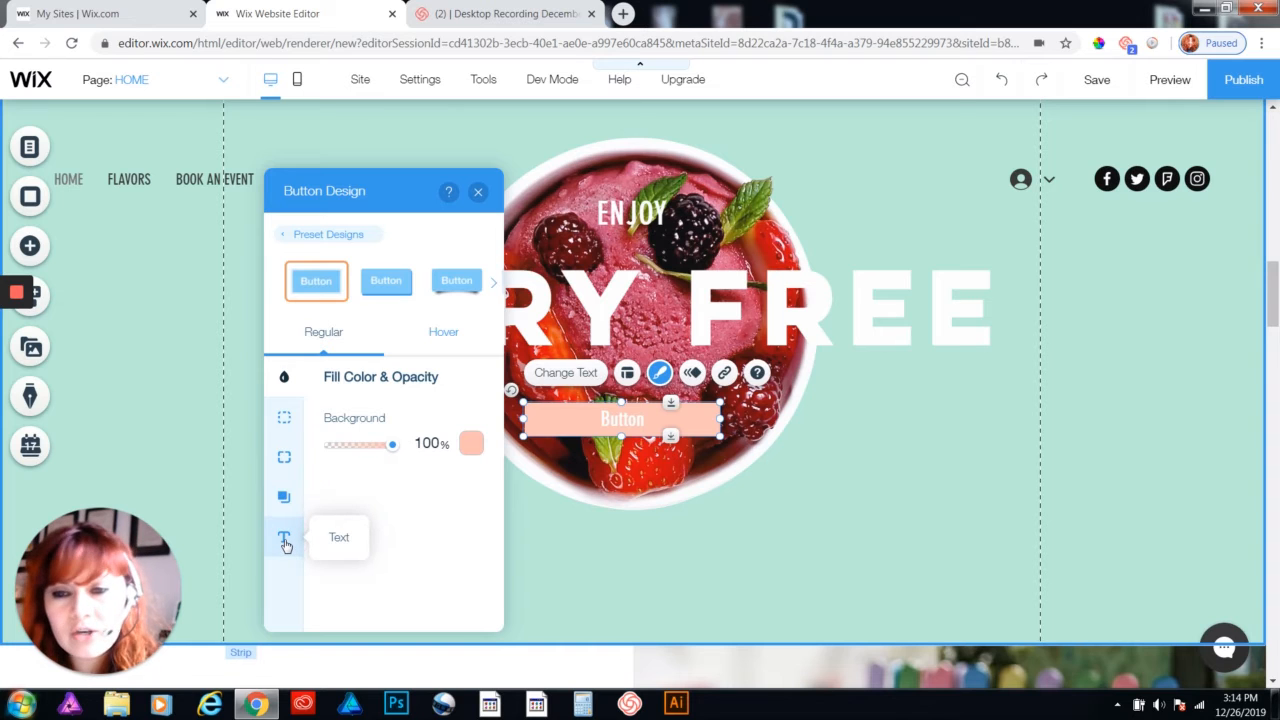
Set the button's regular text font to Georgia with a font size of 20 px
click(284, 540)
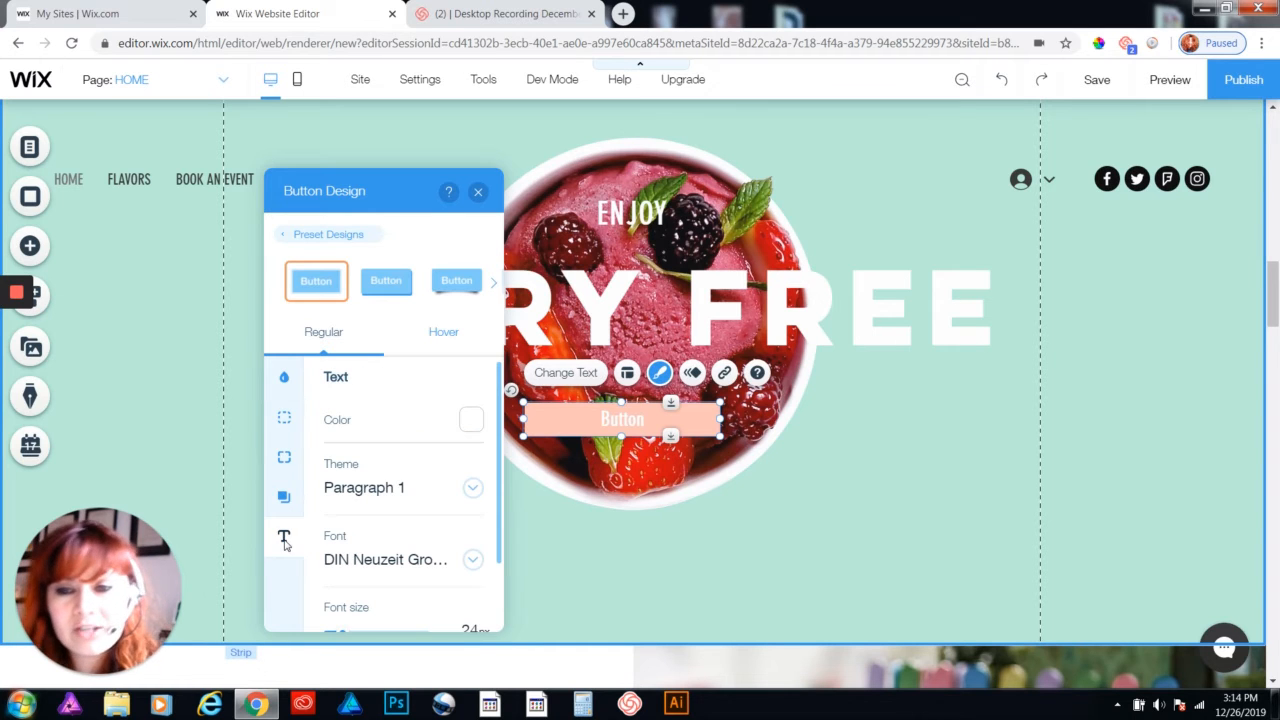
click(376, 490)
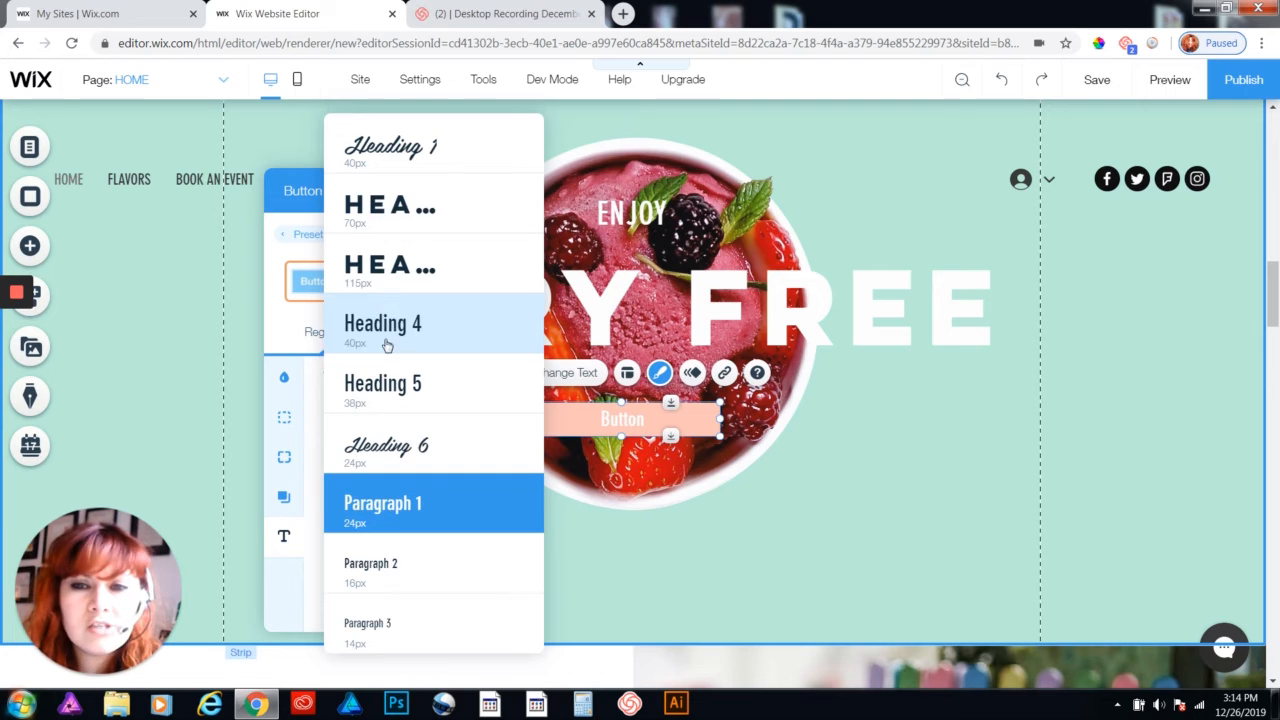
click(316, 466)
click(372, 559)
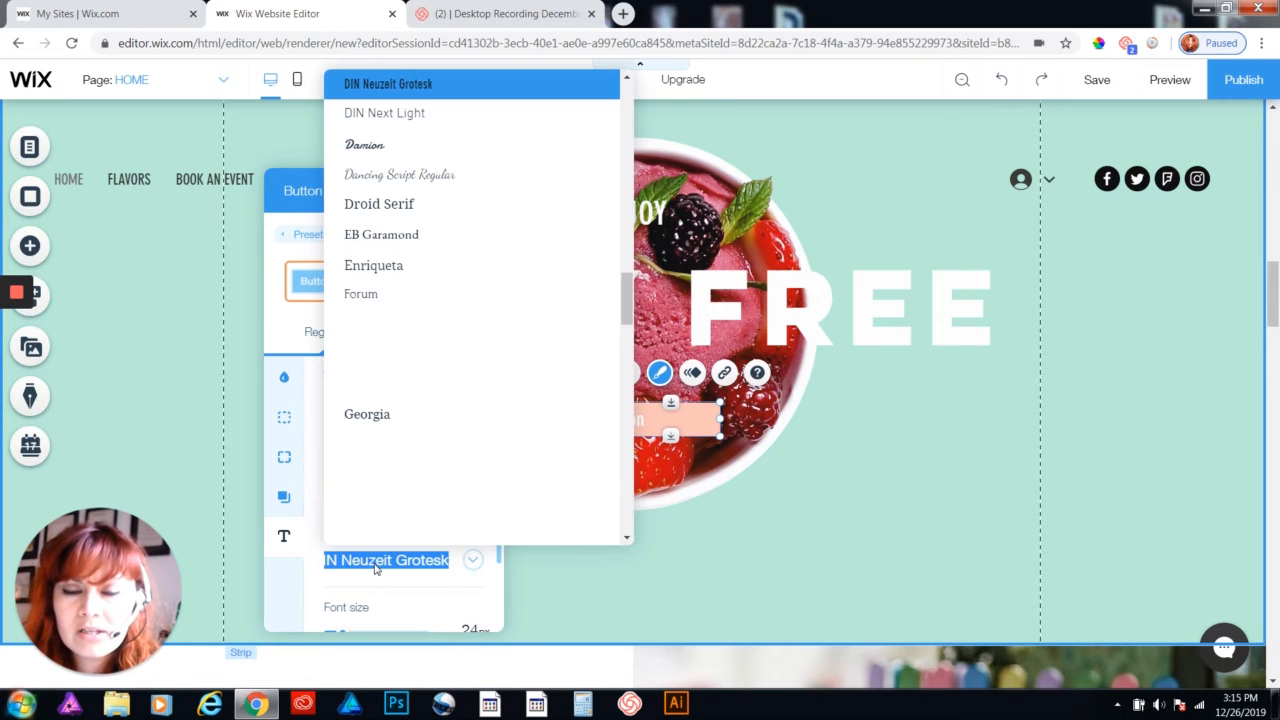
click(378, 415)
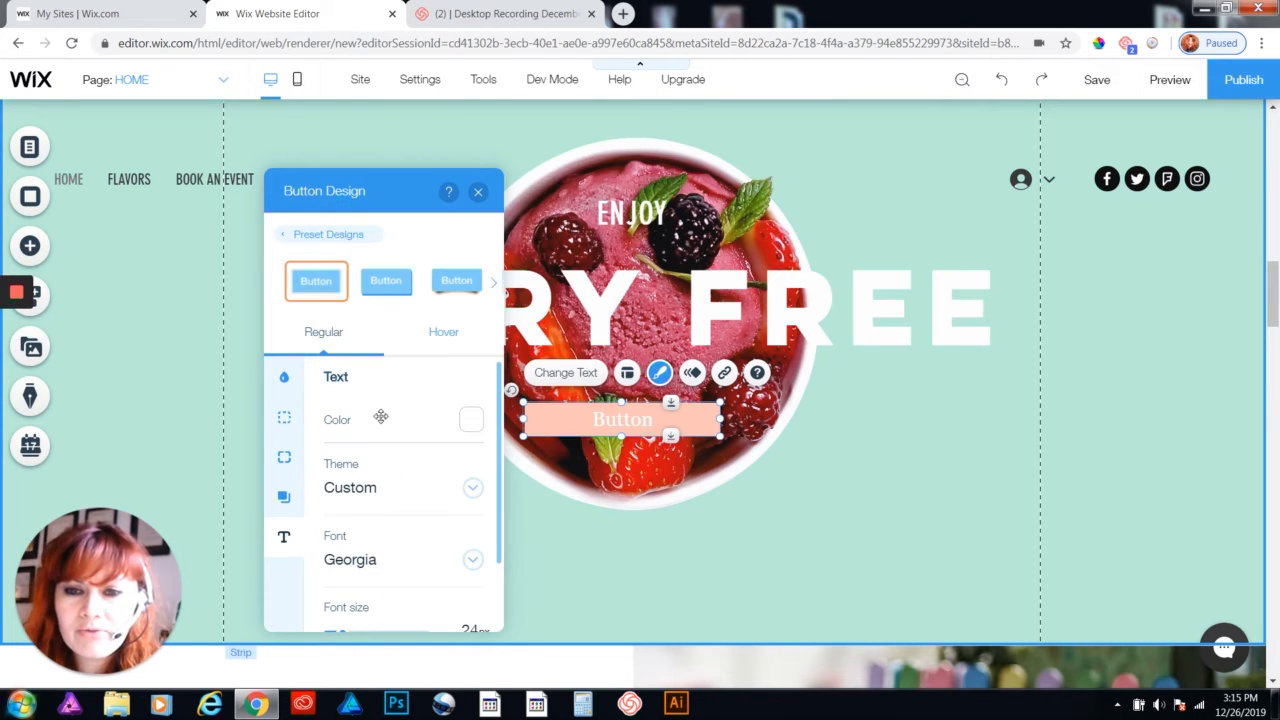
scroll(406, 568, down, 2)
click(458, 549)
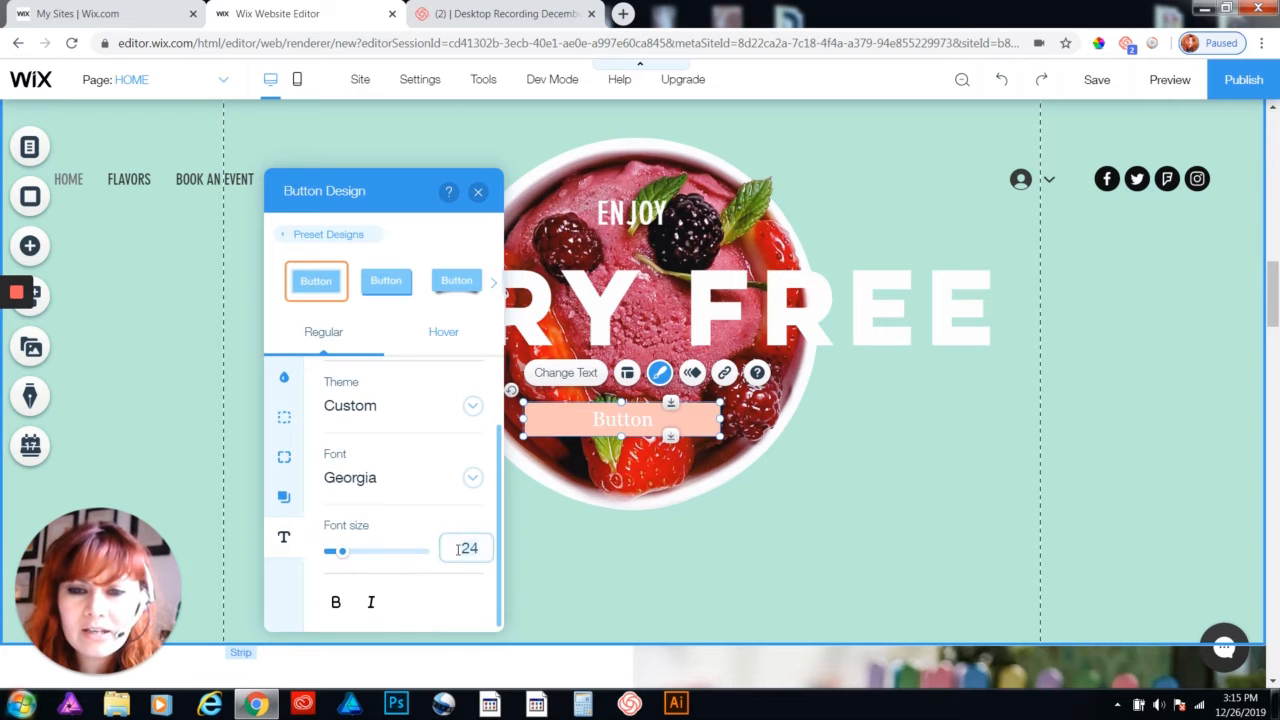
text(20)
key(Return)
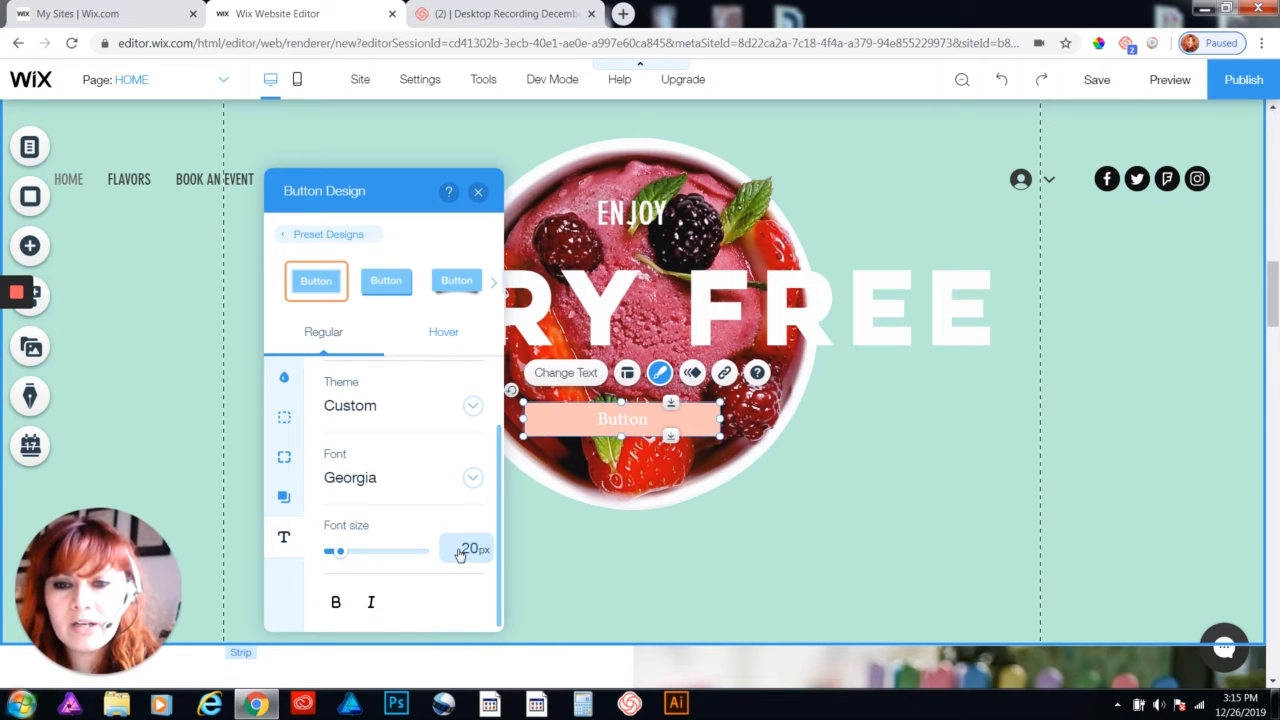
Set the button's regular text colour to black (#000000)
scroll(359, 410, up, 2)
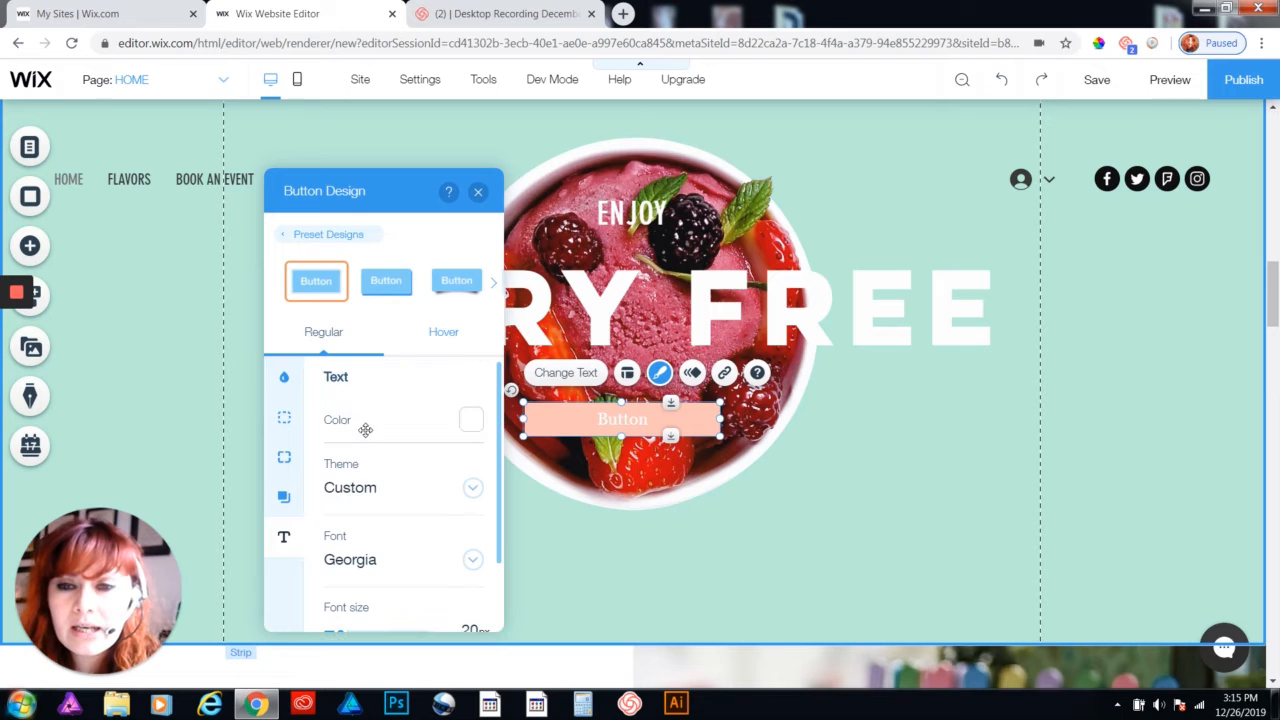
click(472, 424)
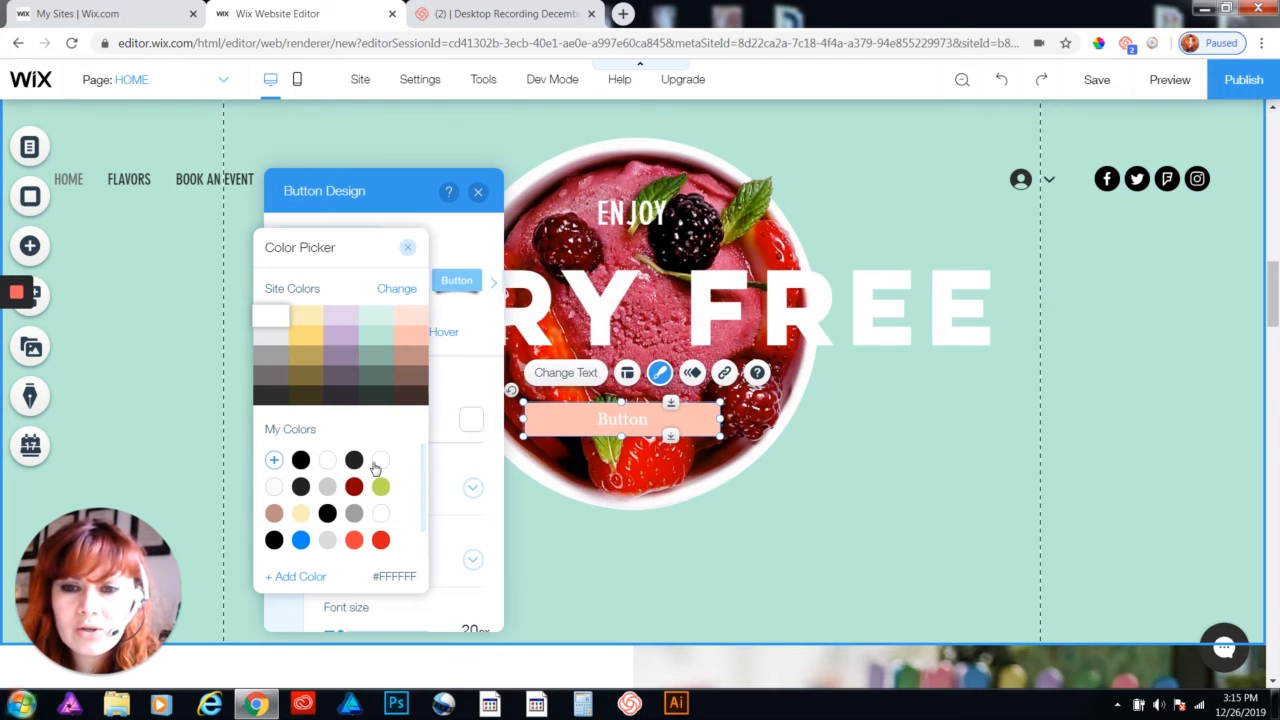
click(327, 513)
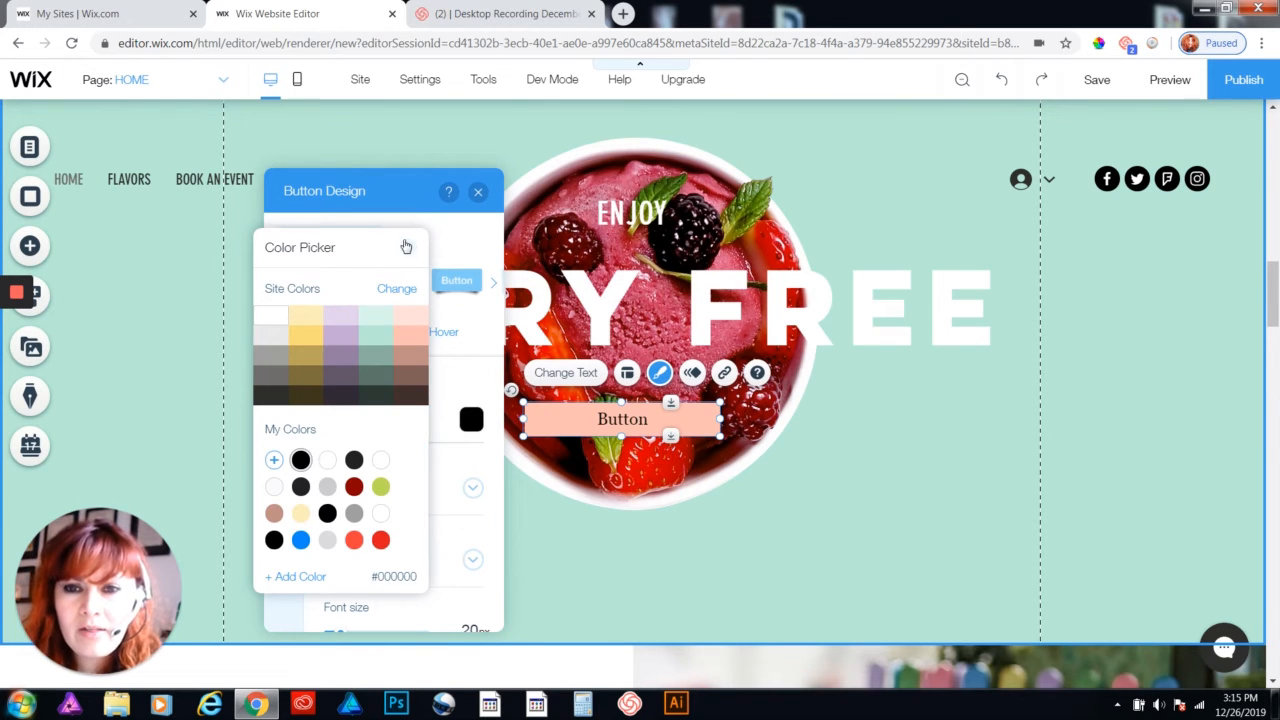
click(438, 338)
Set the button's hover-state background fill to the mint site colour #B5E8D5
click(445, 339)
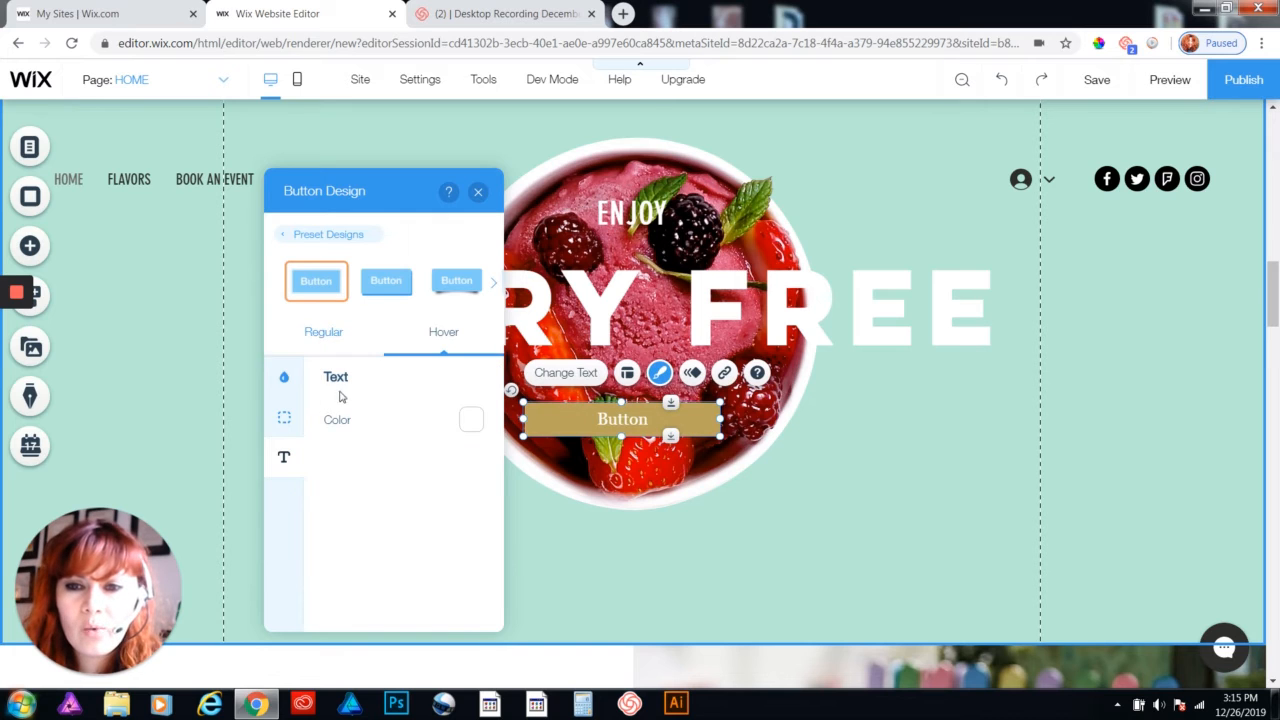
click(284, 377)
click(471, 446)
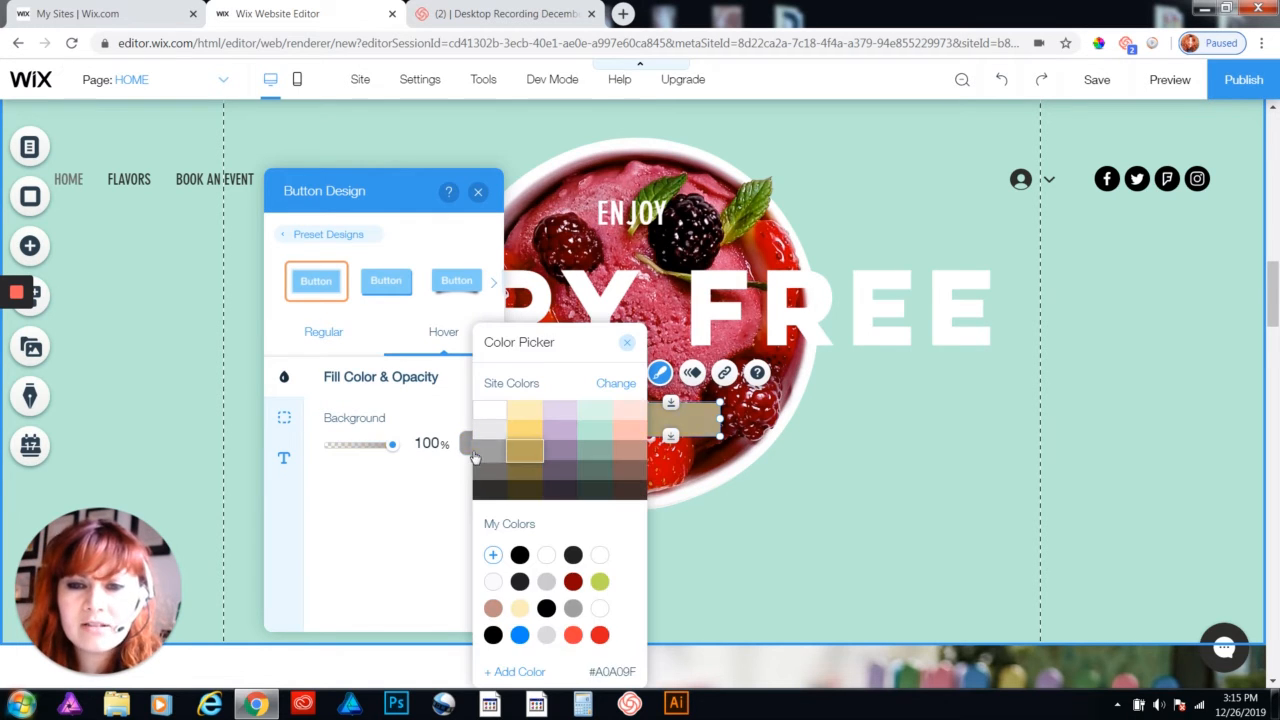
click(595, 430)
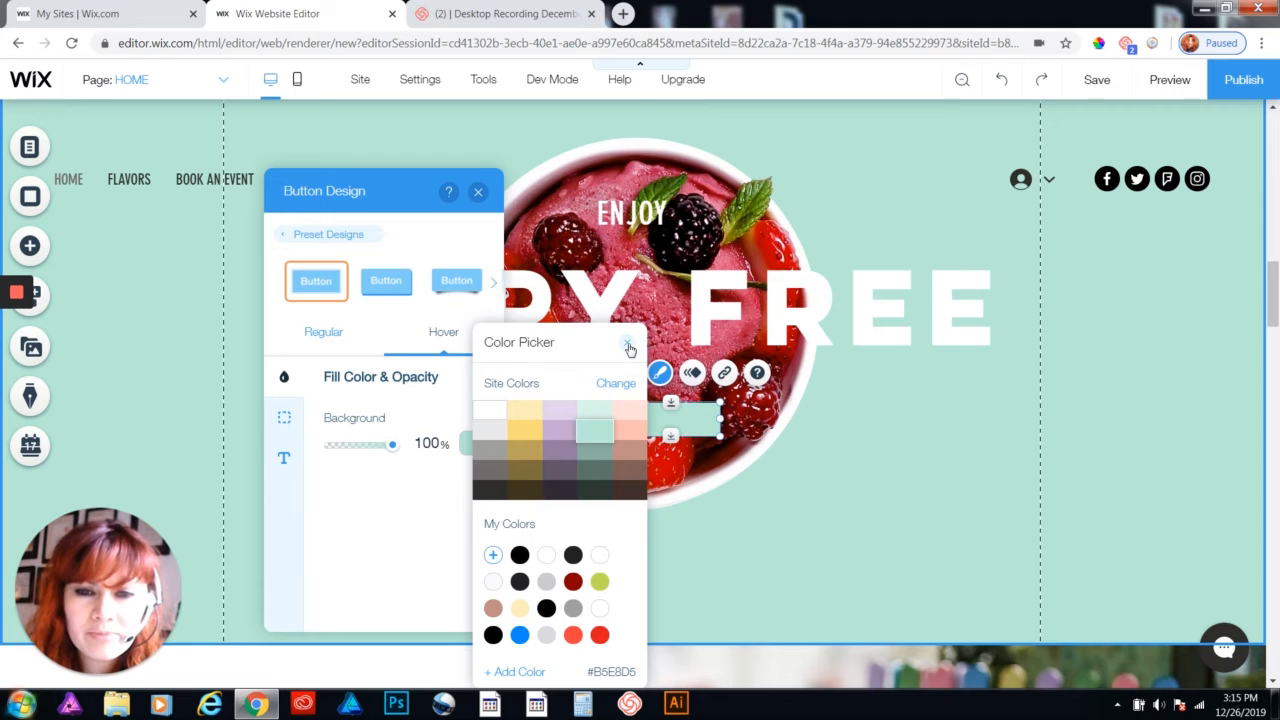
click(628, 345)
Set the button's hover-state text colour to black (#000000), finish the design and preview the page
click(284, 457)
click(472, 424)
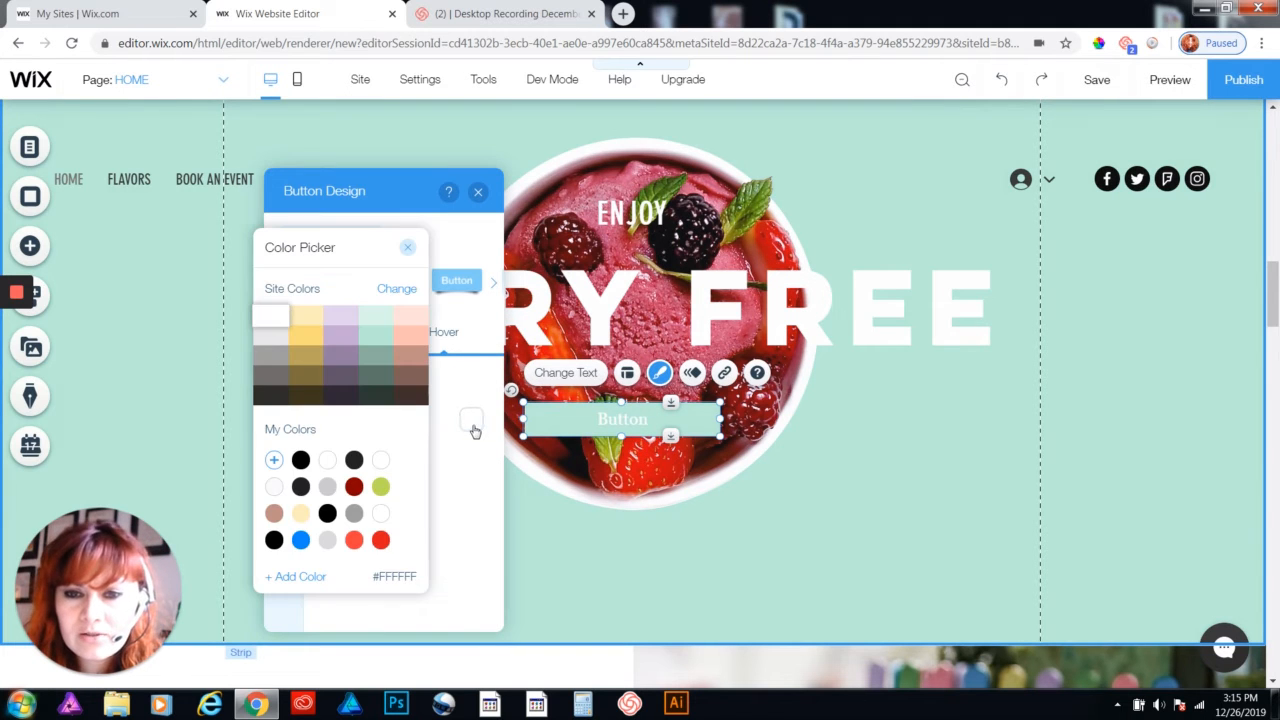
click(300, 459)
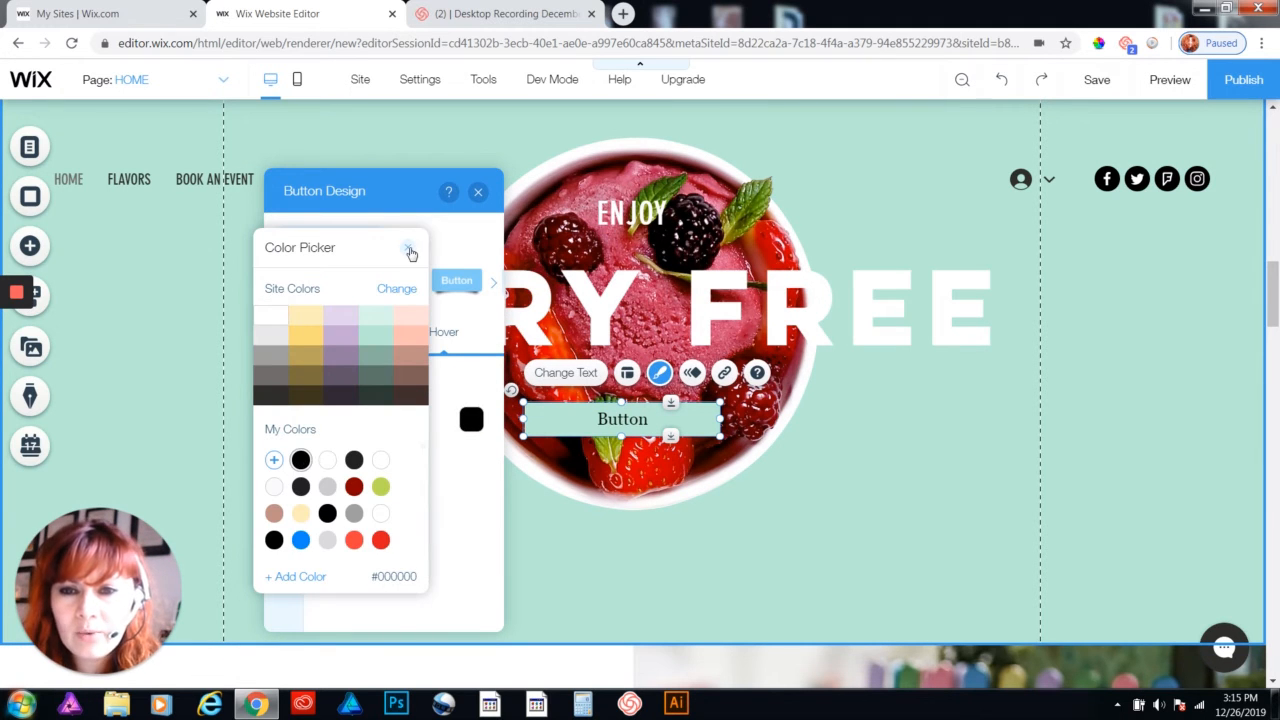
click(409, 251)
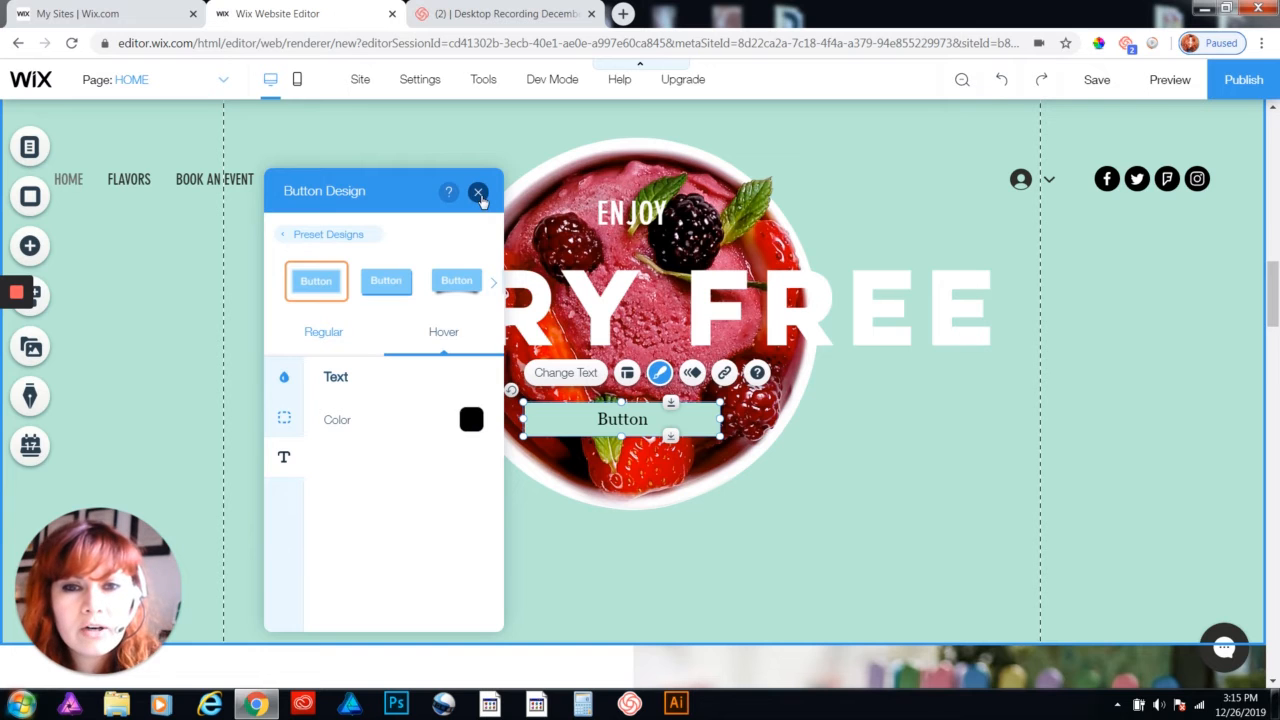
click(479, 193)
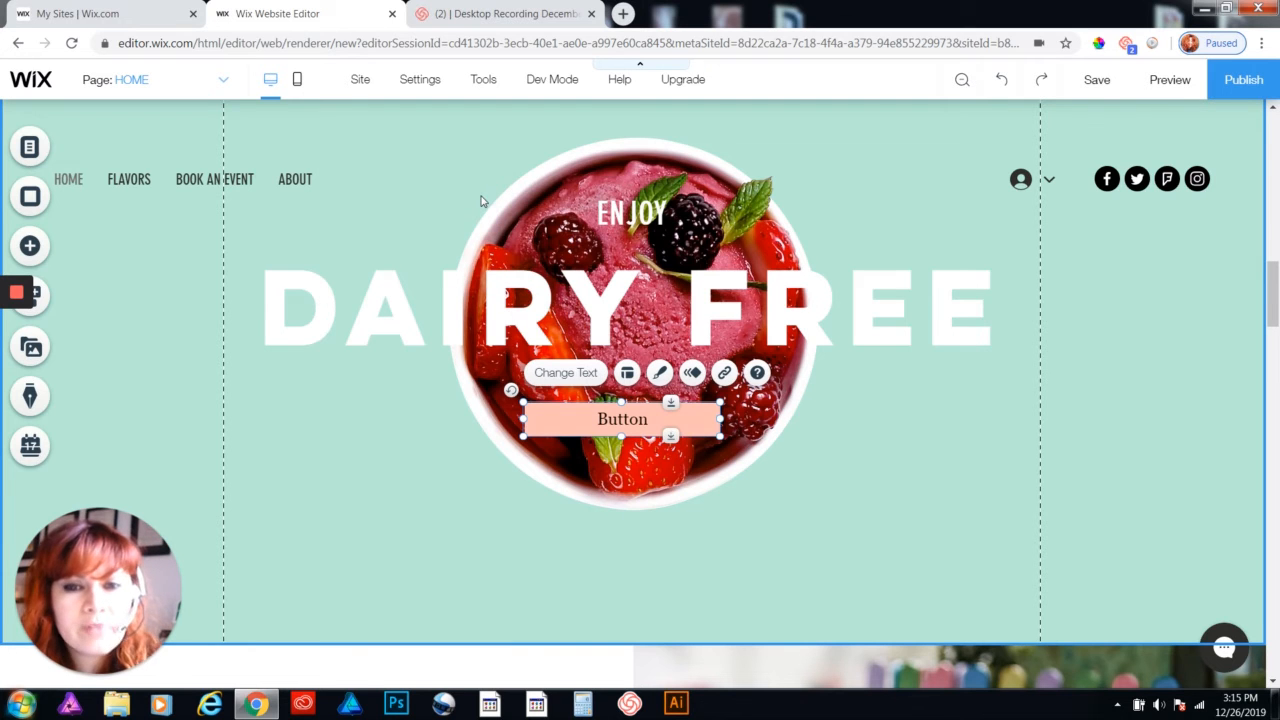
click(1166, 88)
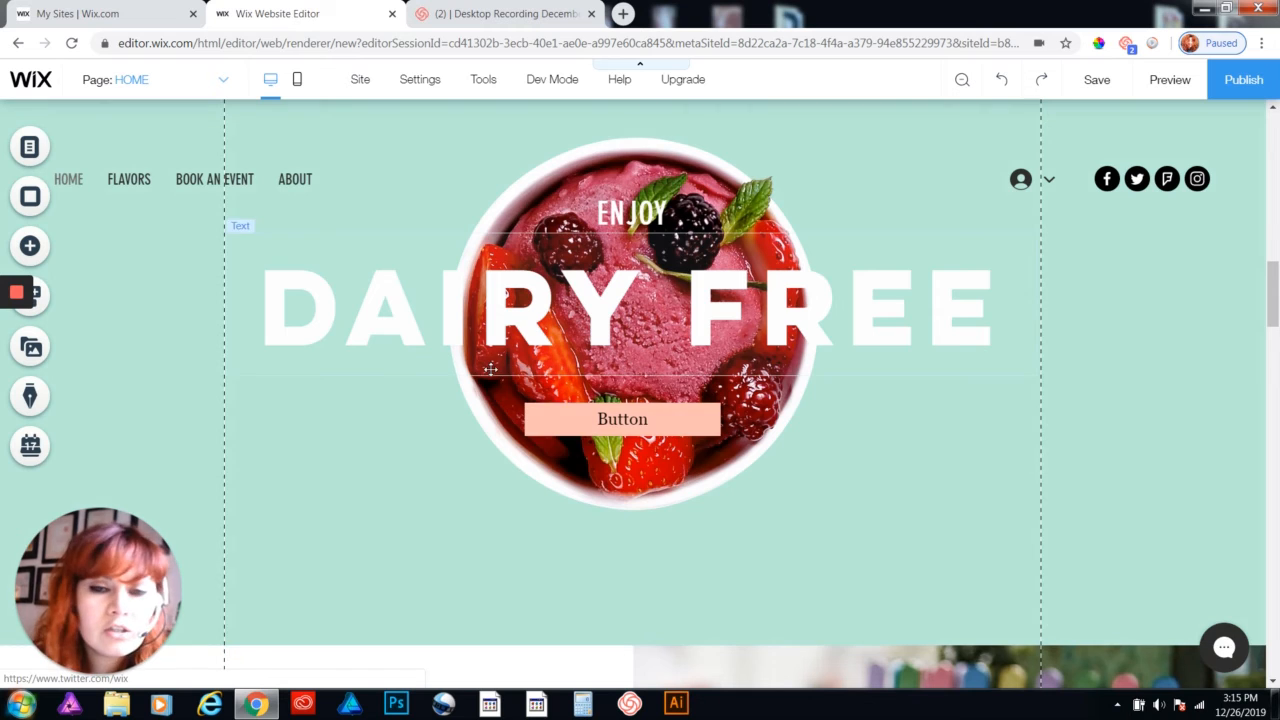
Open the button's link settings and examine the link types from None through Lightbox, including the pages available as destinations
click(631, 421)
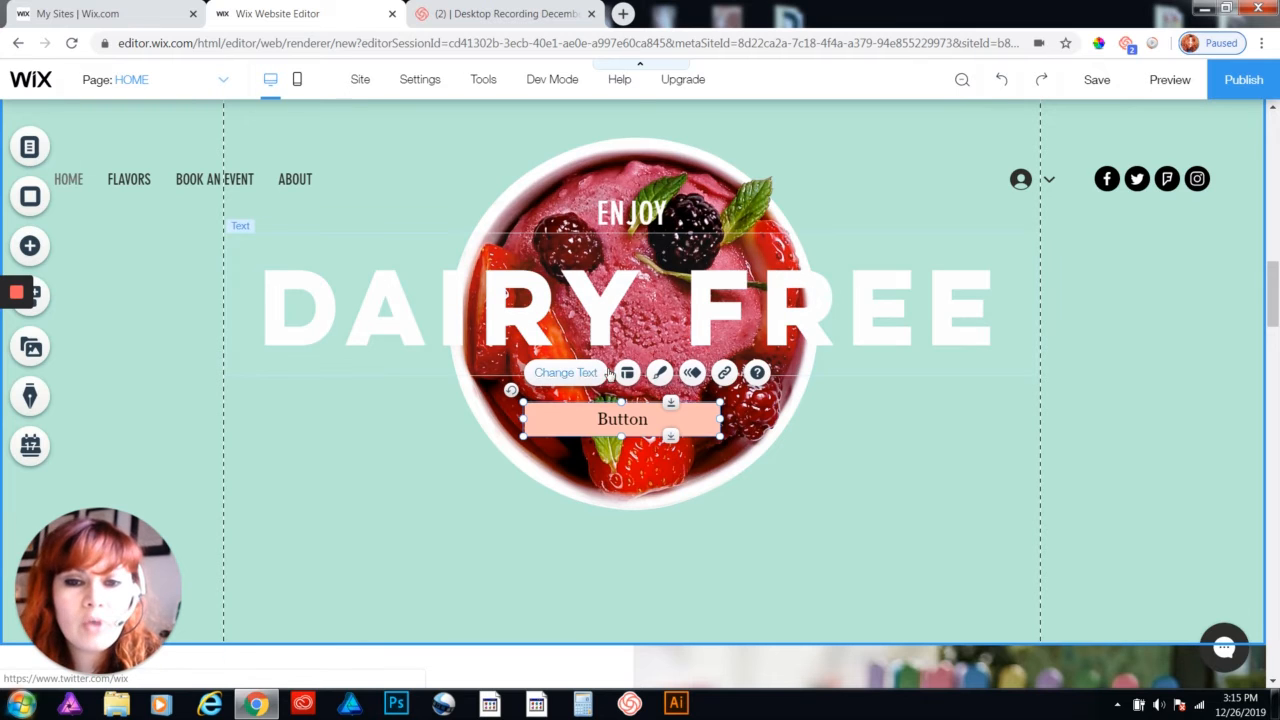
click(725, 375)
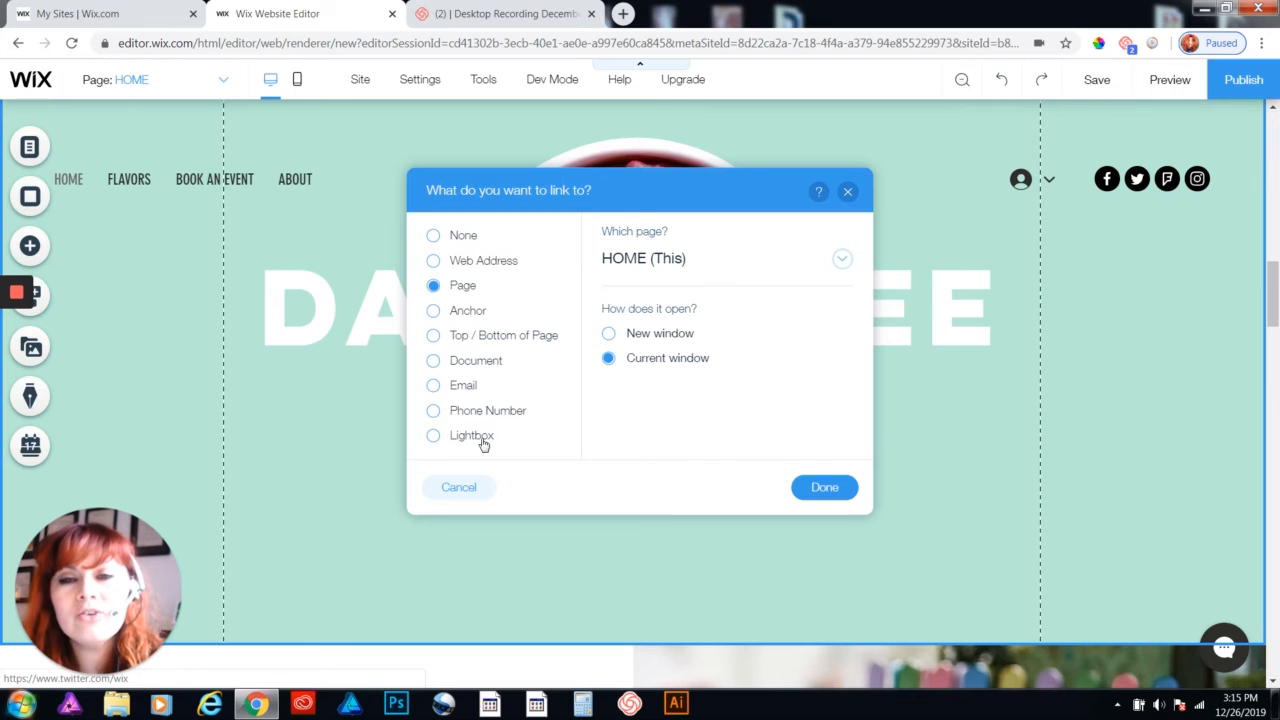
click(462, 236)
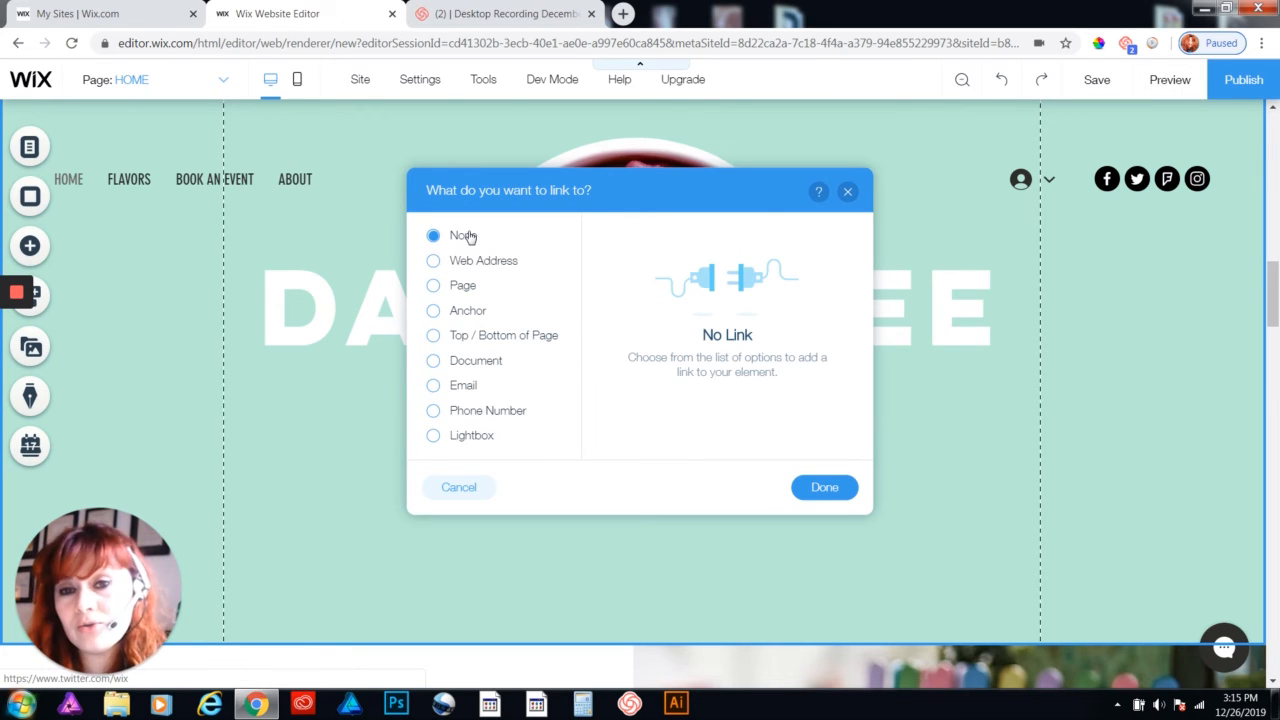
click(466, 261)
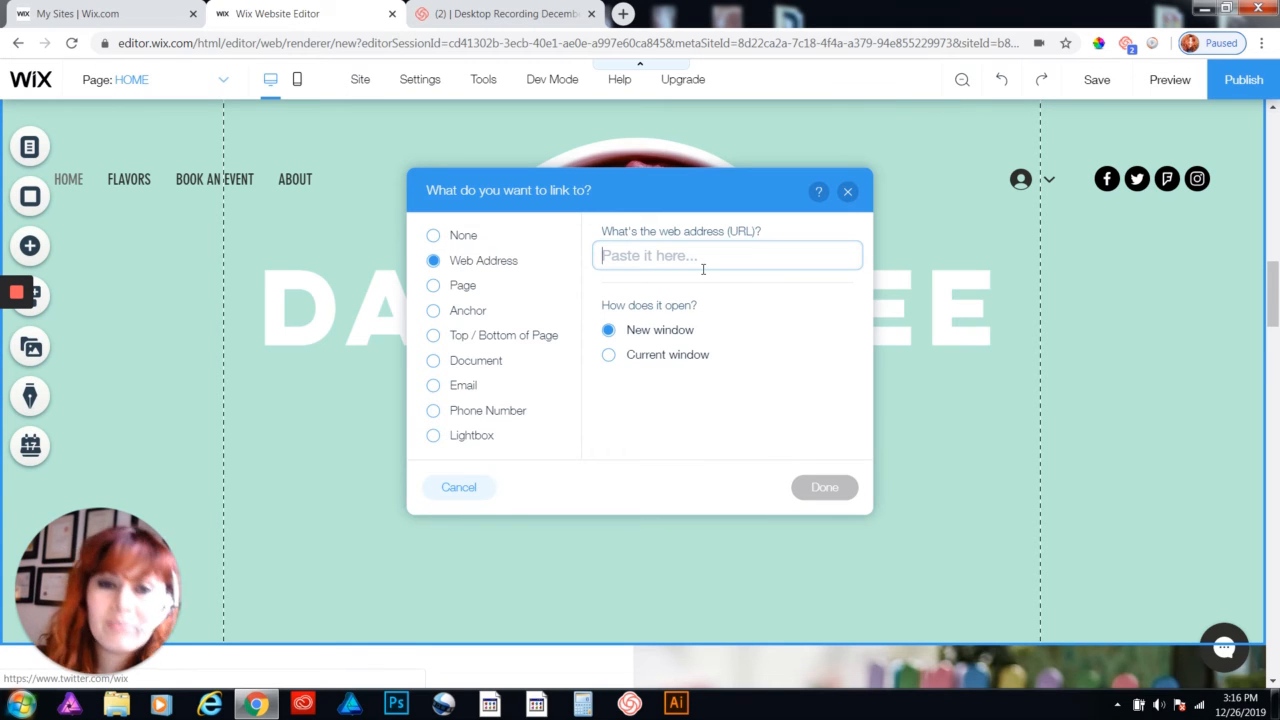
click(458, 286)
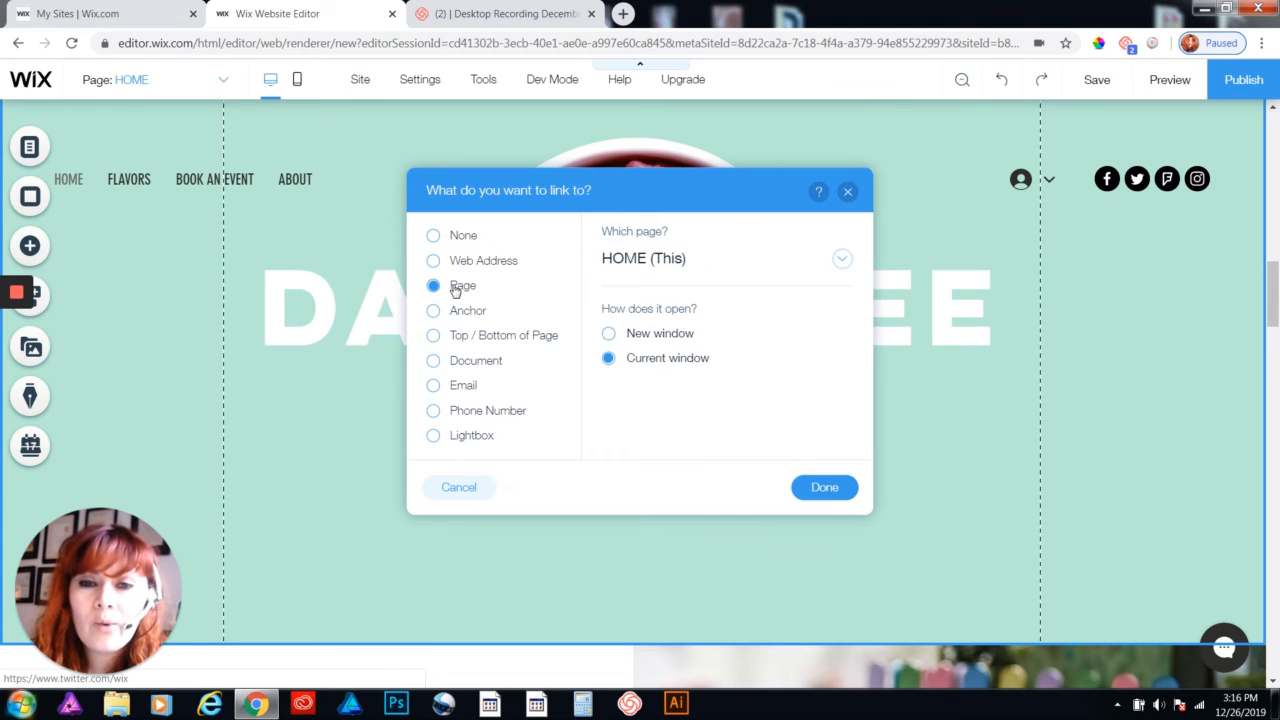
click(737, 262)
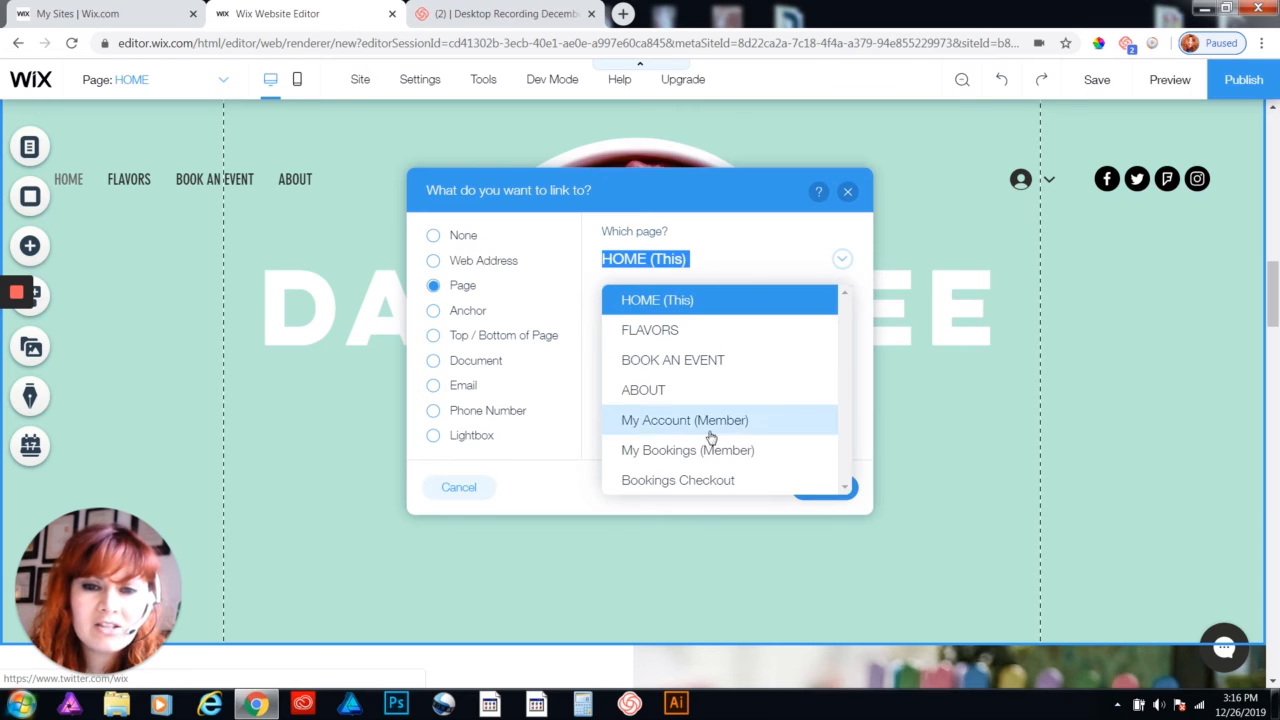
click(474, 290)
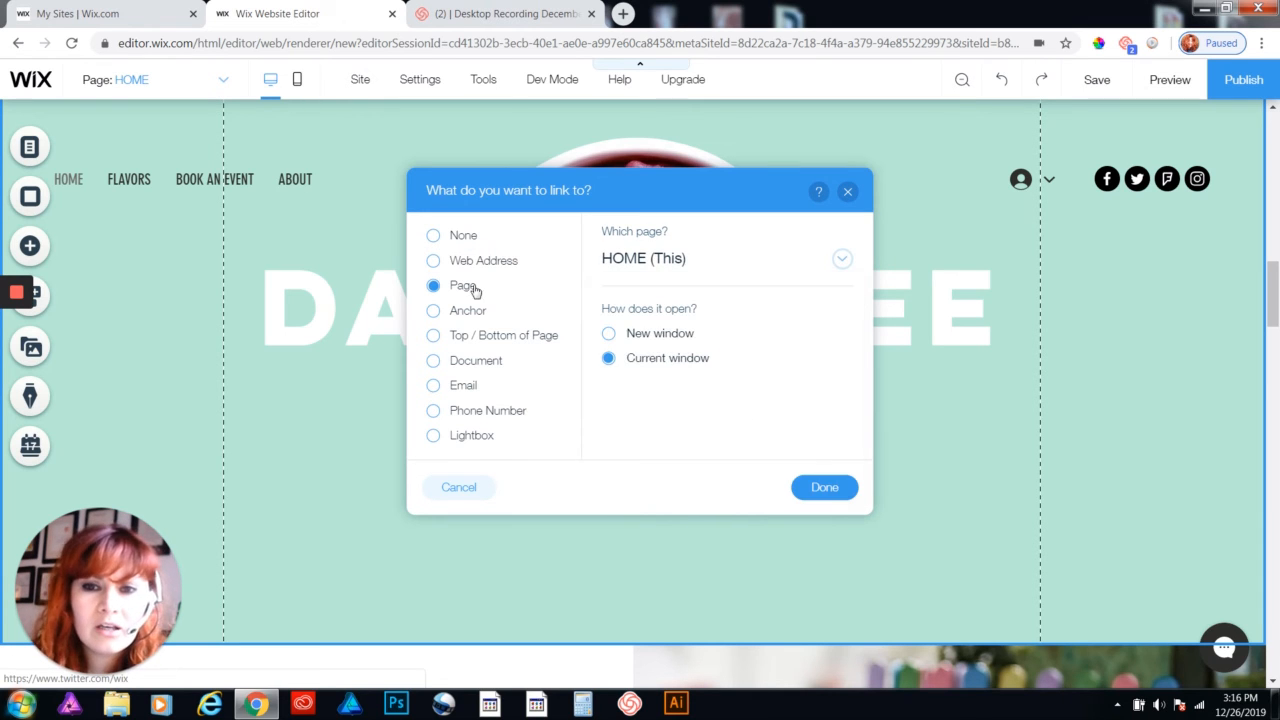
click(471, 316)
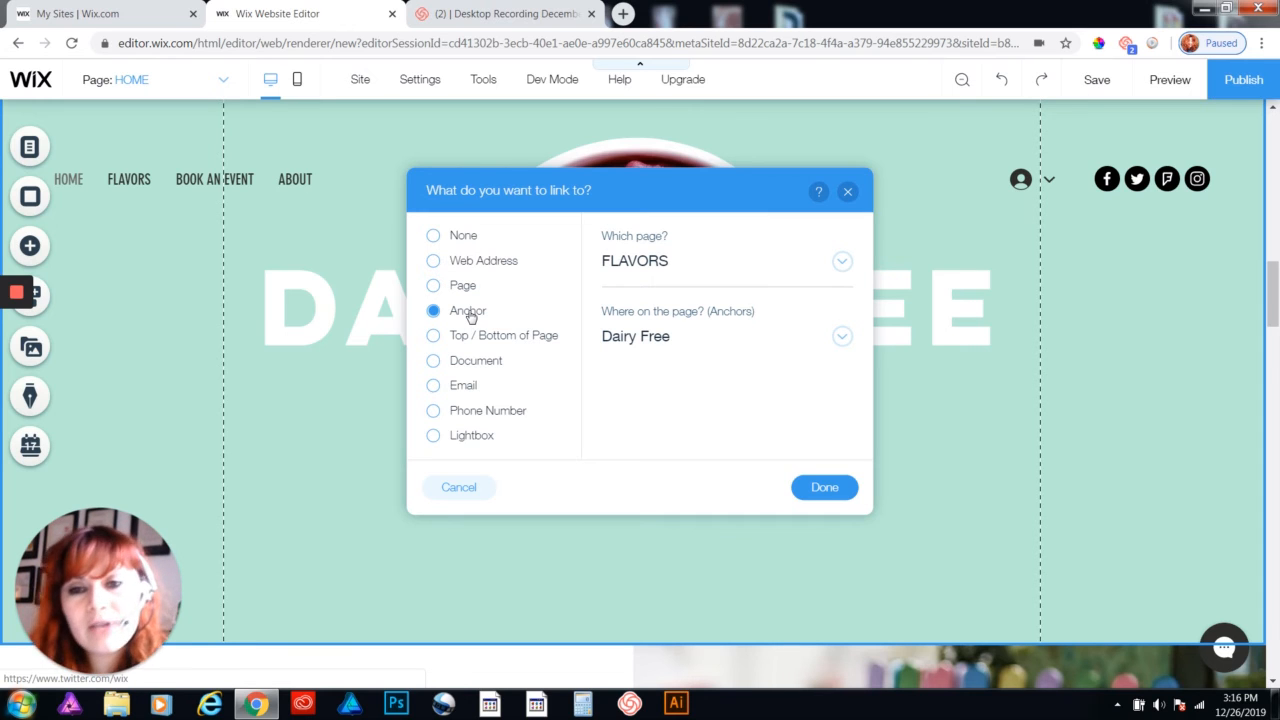
click(495, 343)
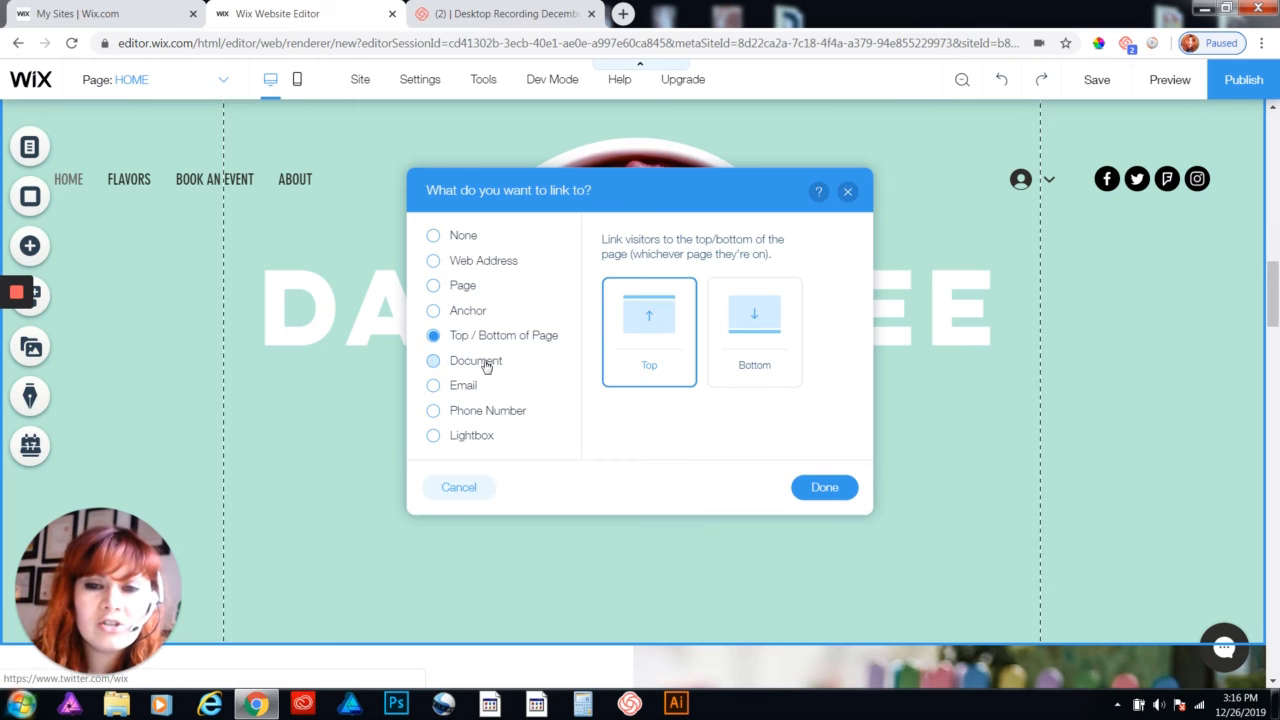
click(486, 365)
click(474, 392)
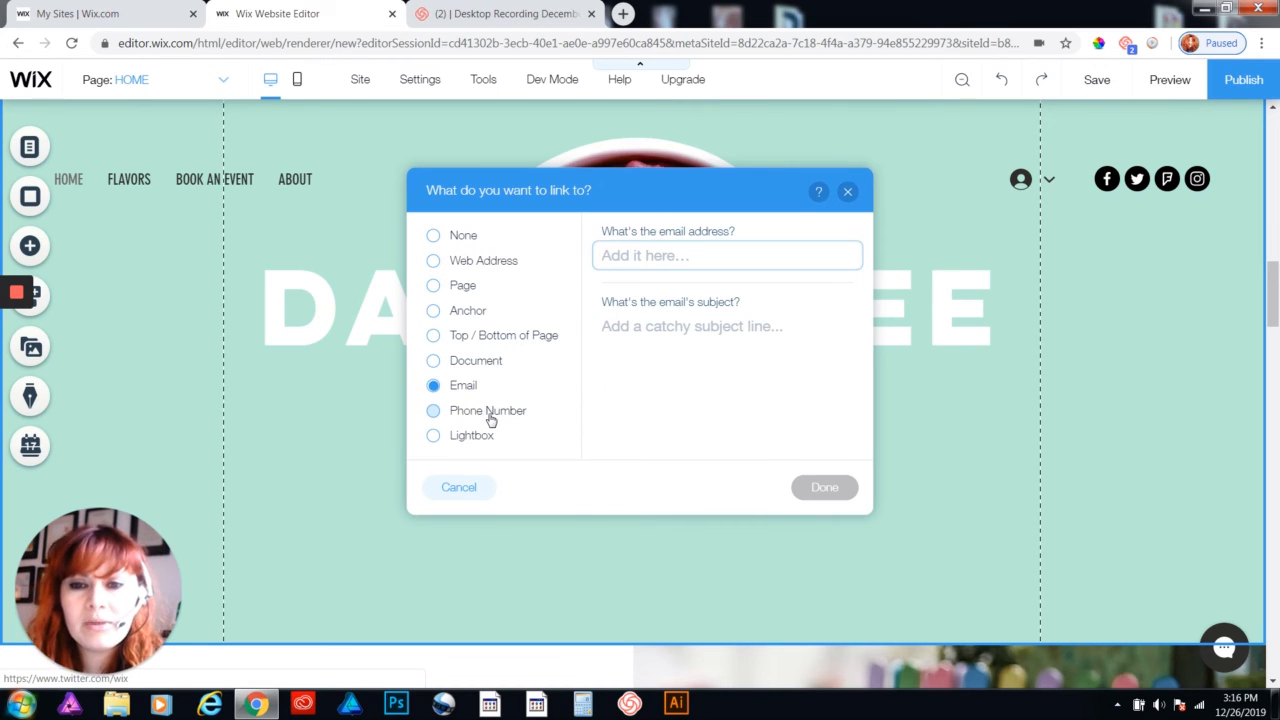
click(490, 420)
click(477, 443)
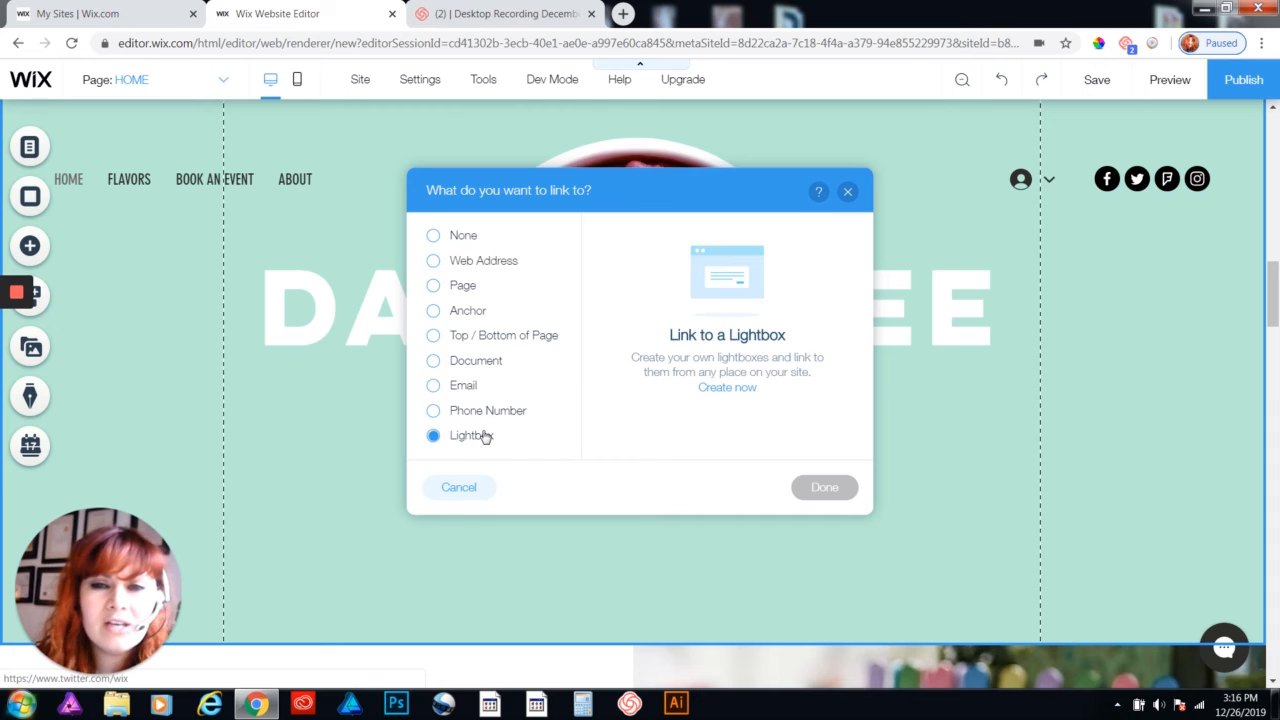
Set the button's link type to Web Address and copy the URL of the designer's personal portfolio website from a new browser tab
click(484, 261)
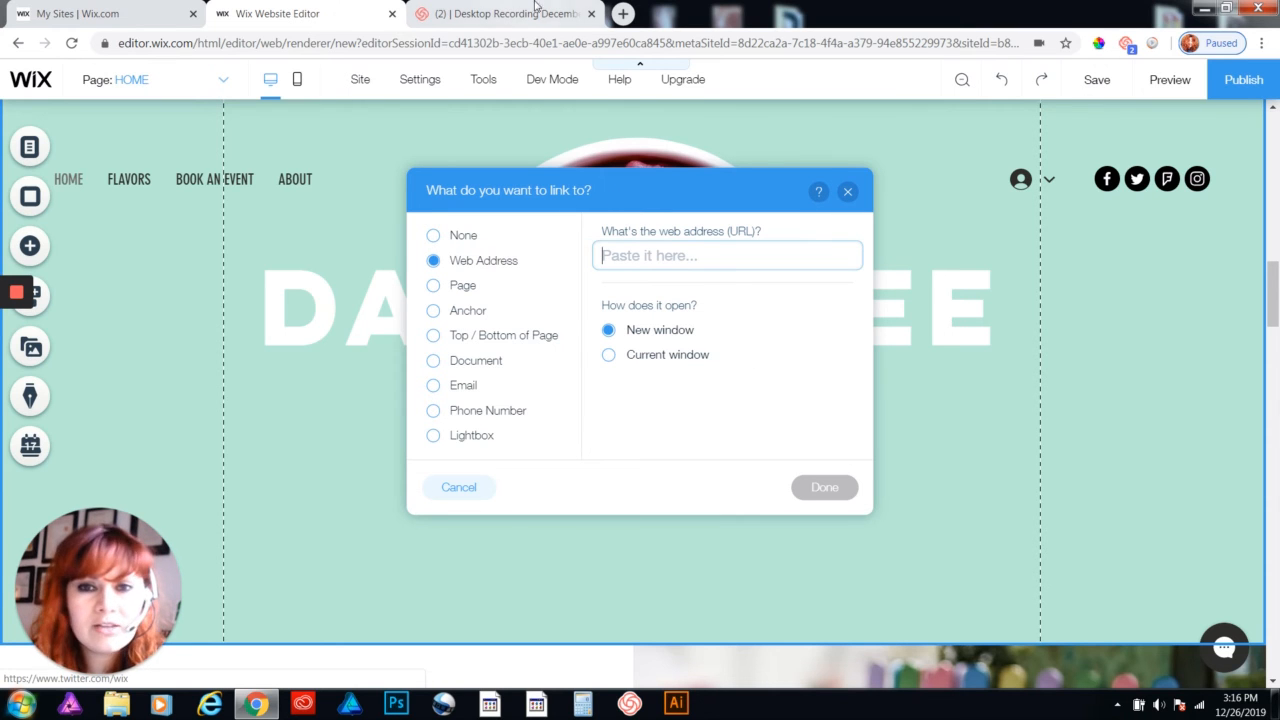
click(622, 14)
text(in)
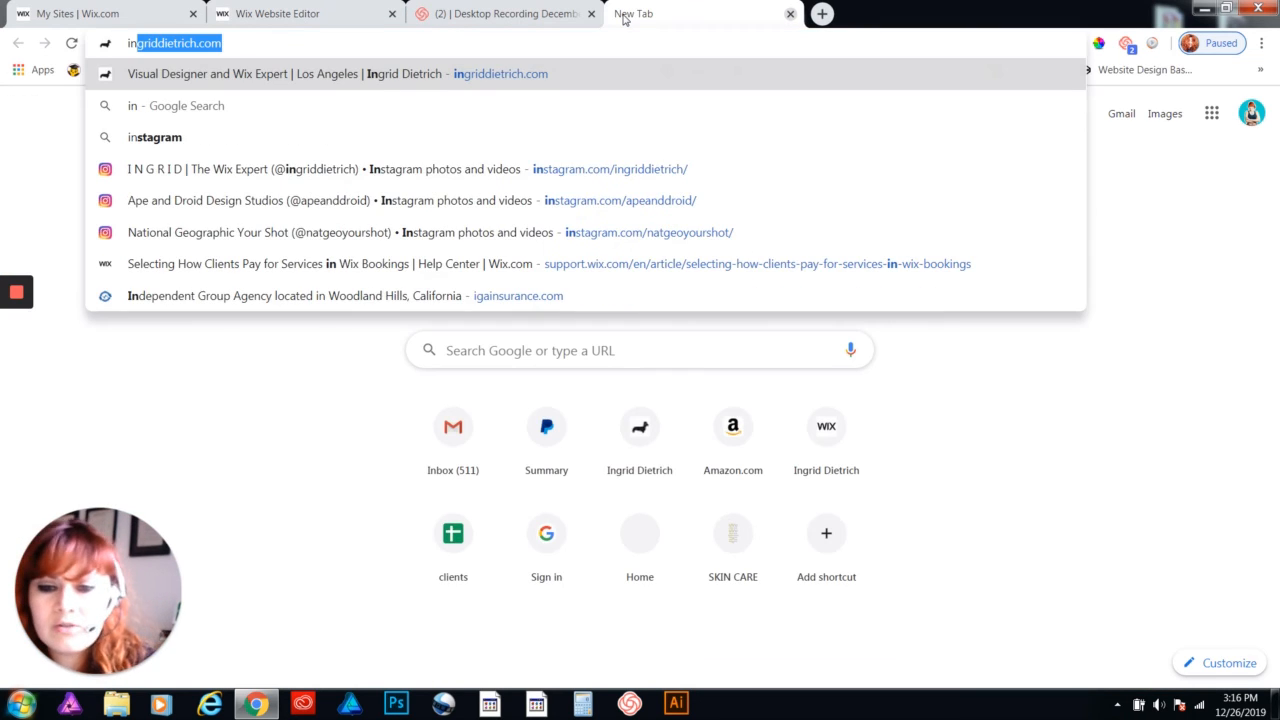
key(Return)
click(205, 43)
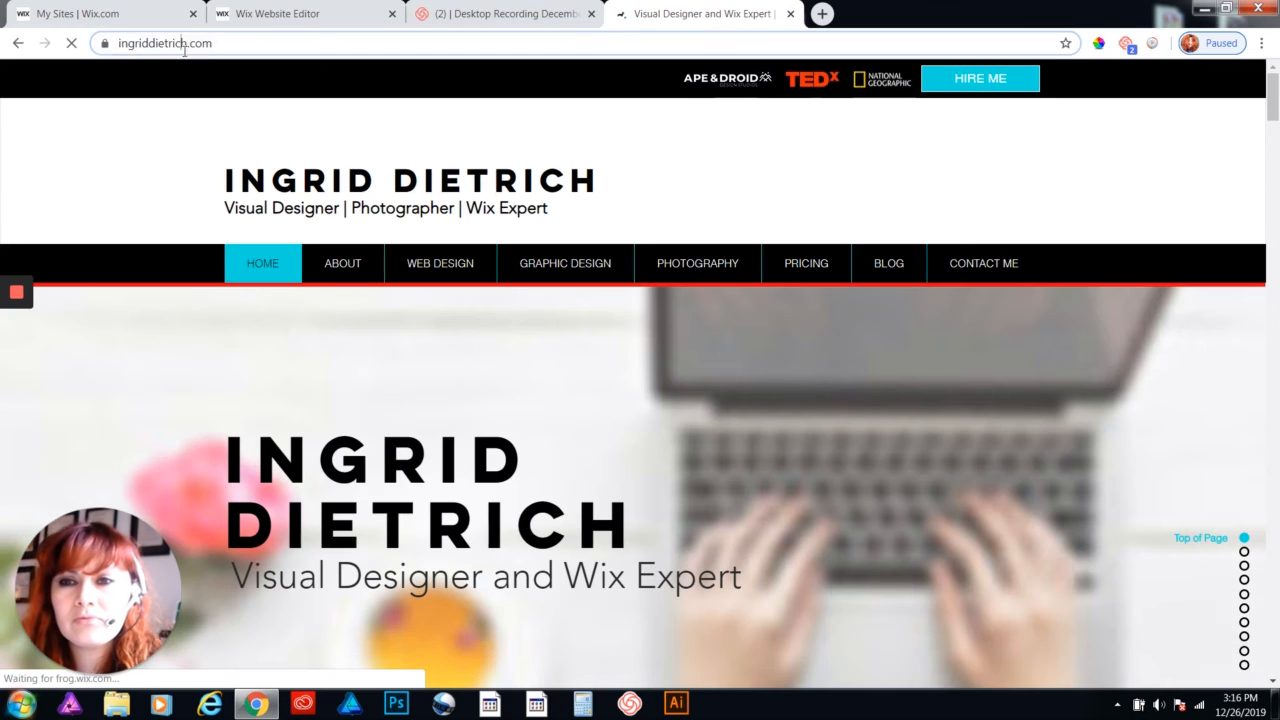
right_click(205, 43)
click(240, 100)
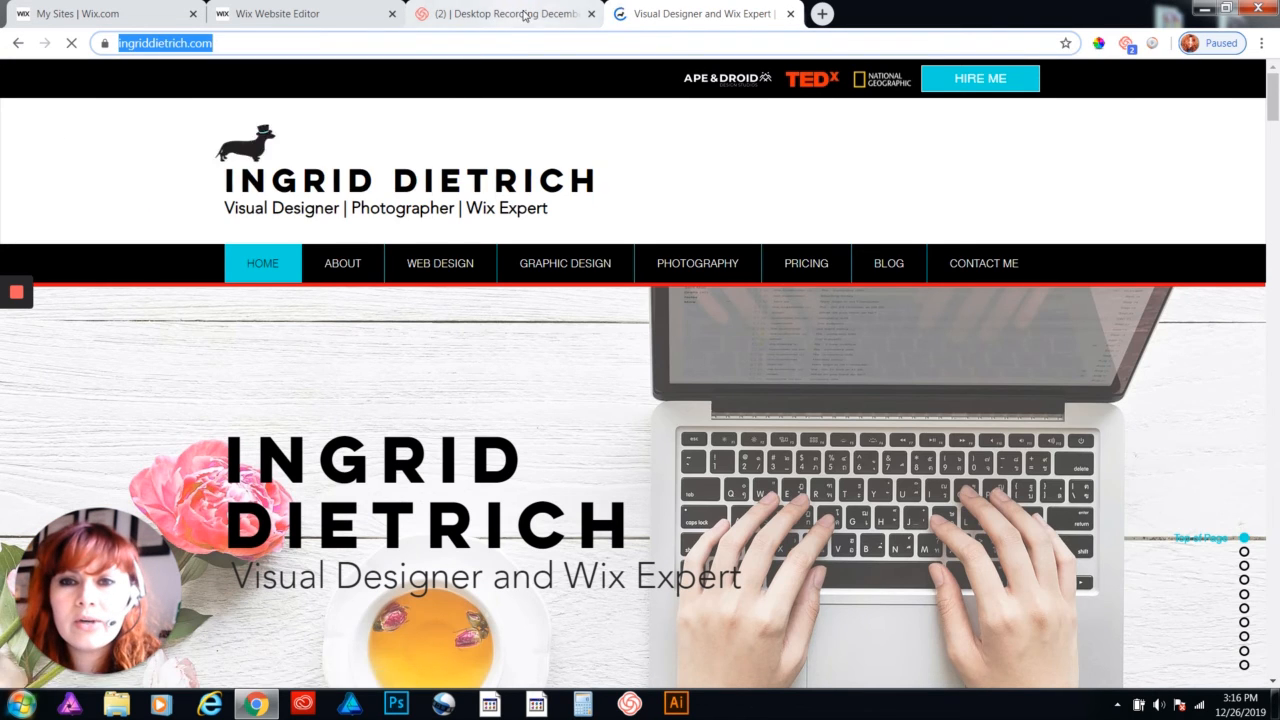
Return to the Wix editor, paste the copied portfolio URL as the button's web address and apply the link
click(515, 13)
click(312, 10)
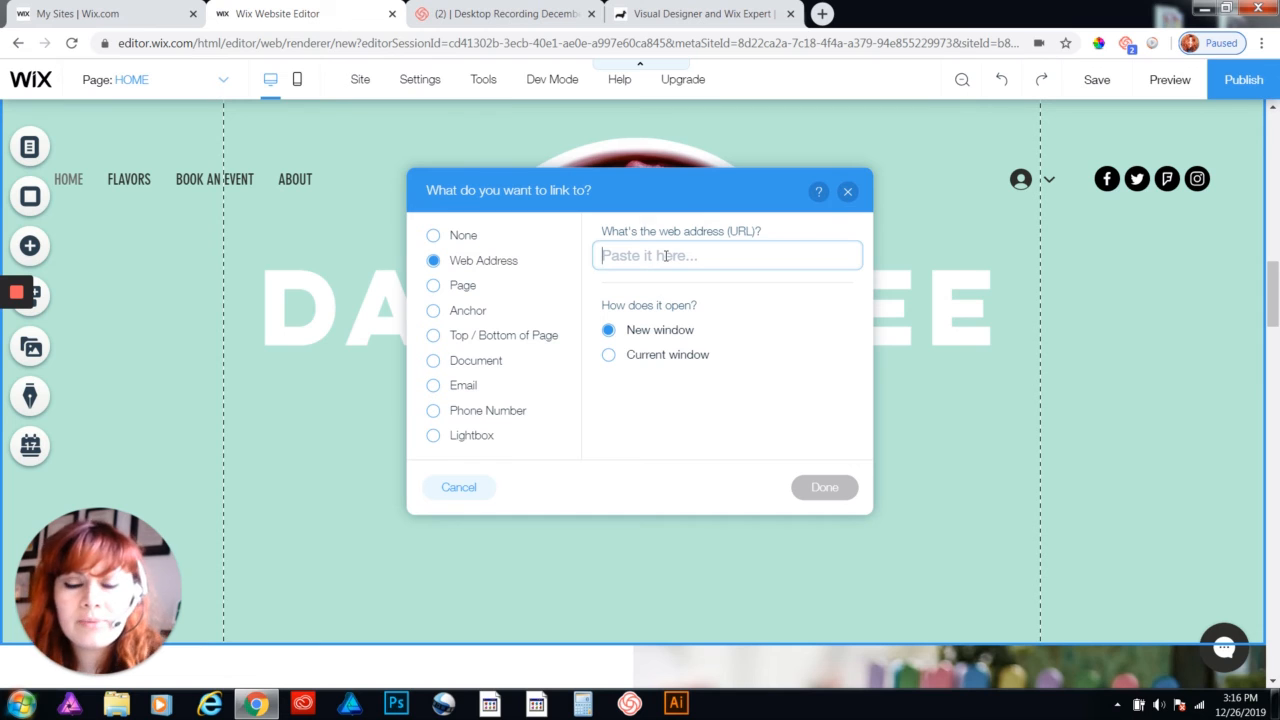
key(ctrl+v)
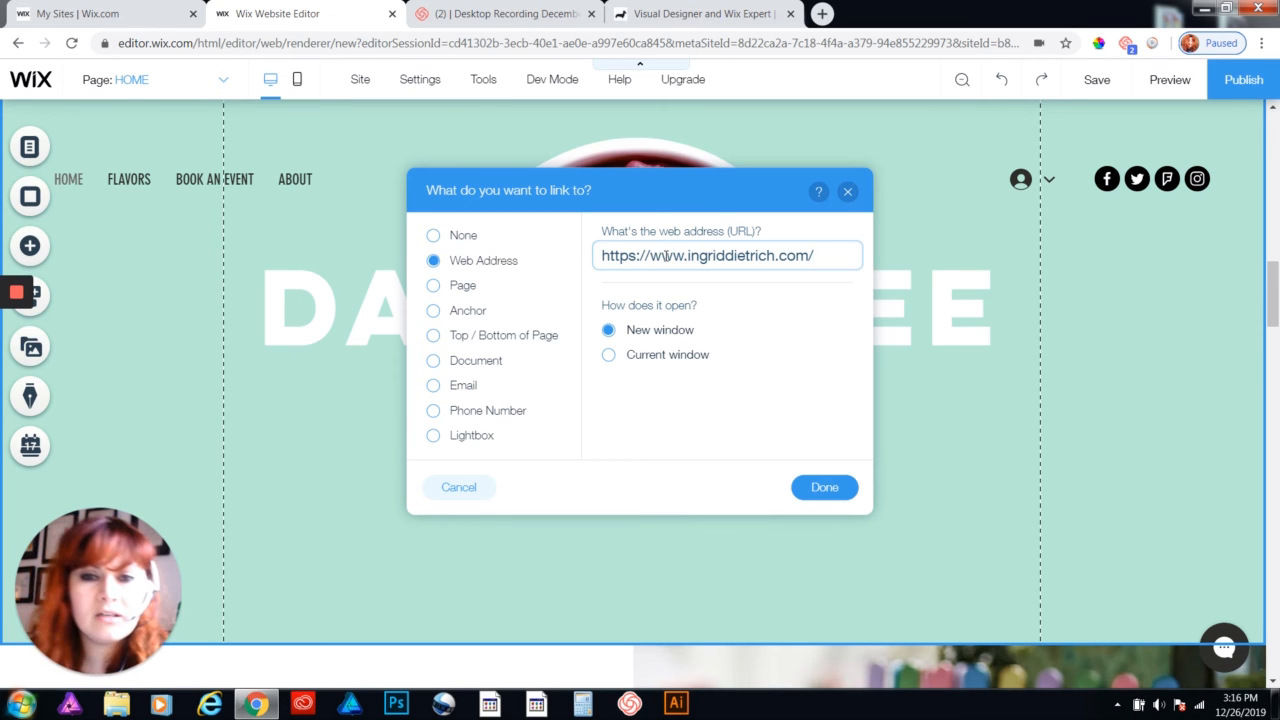
click(825, 488)
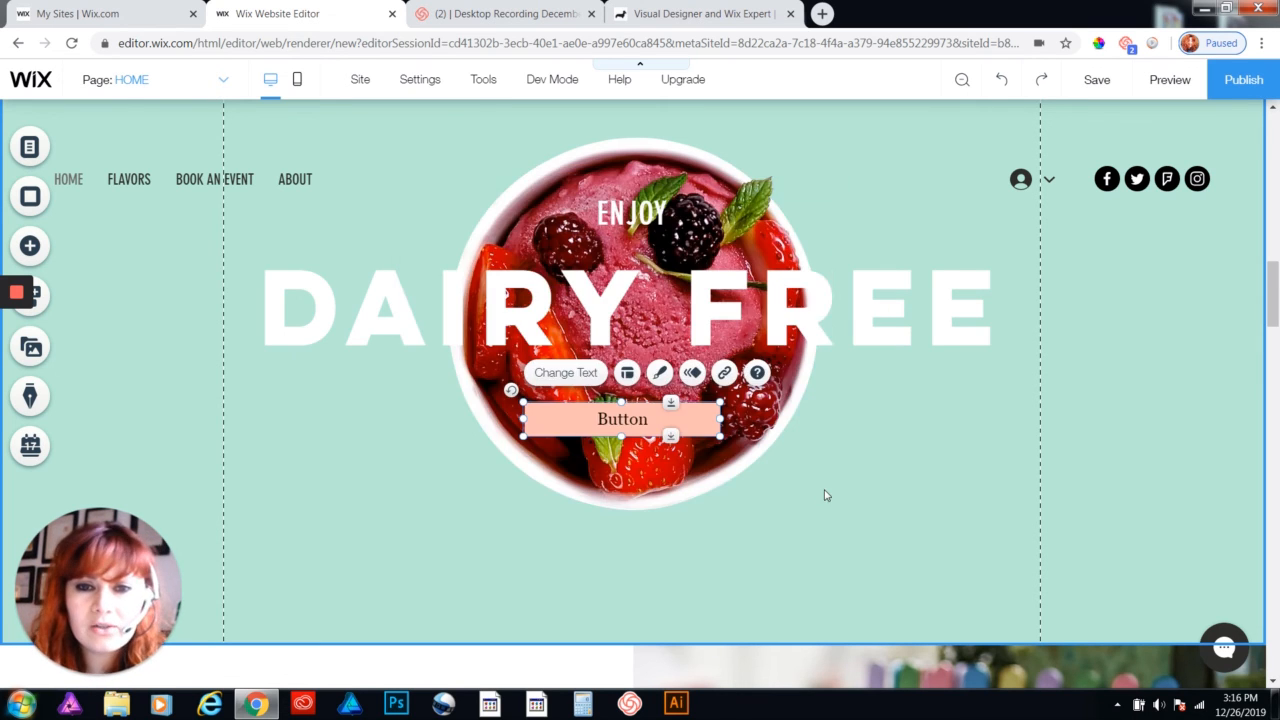
Preview the site, test the button's link and close the page it opens
click(1169, 80)
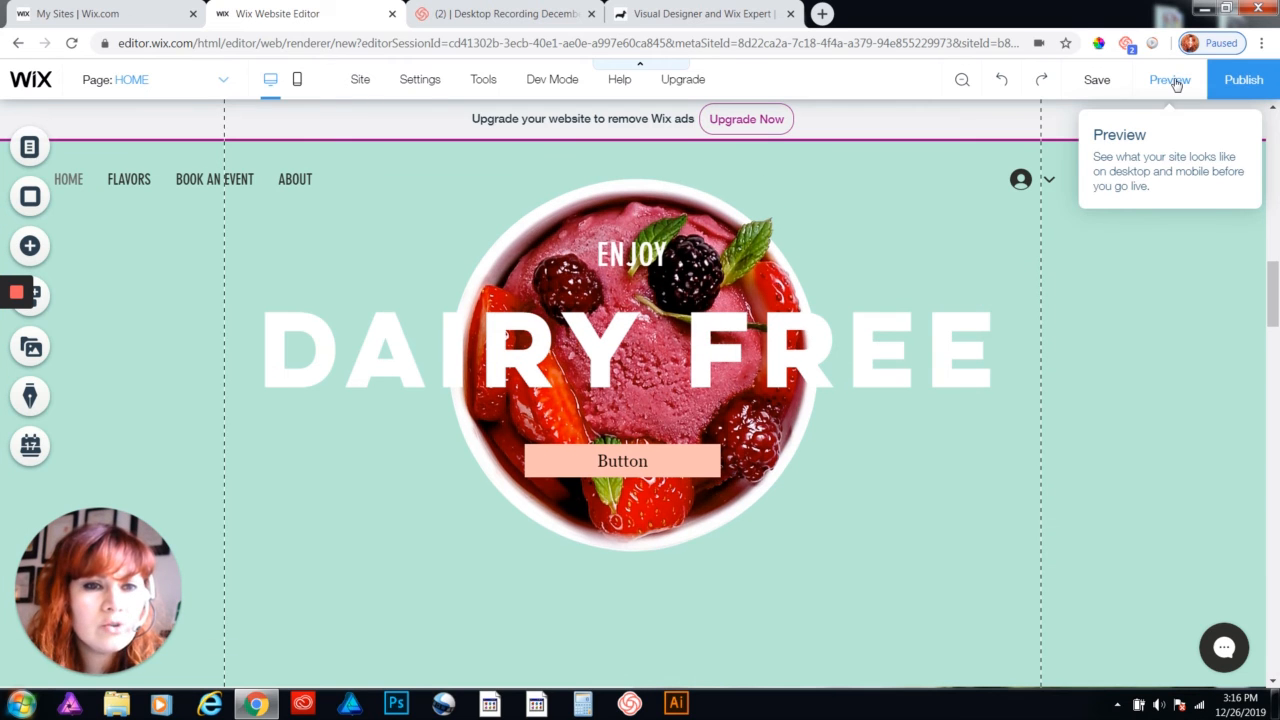
click(620, 464)
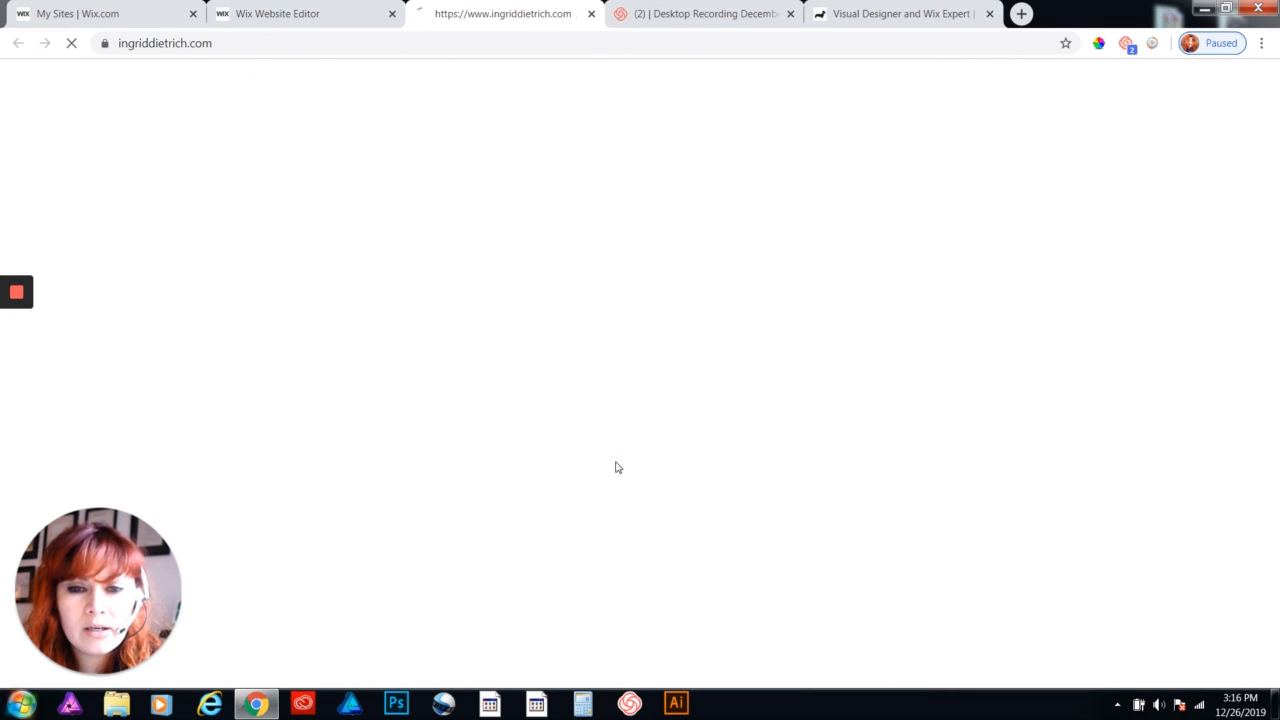
click(591, 14)
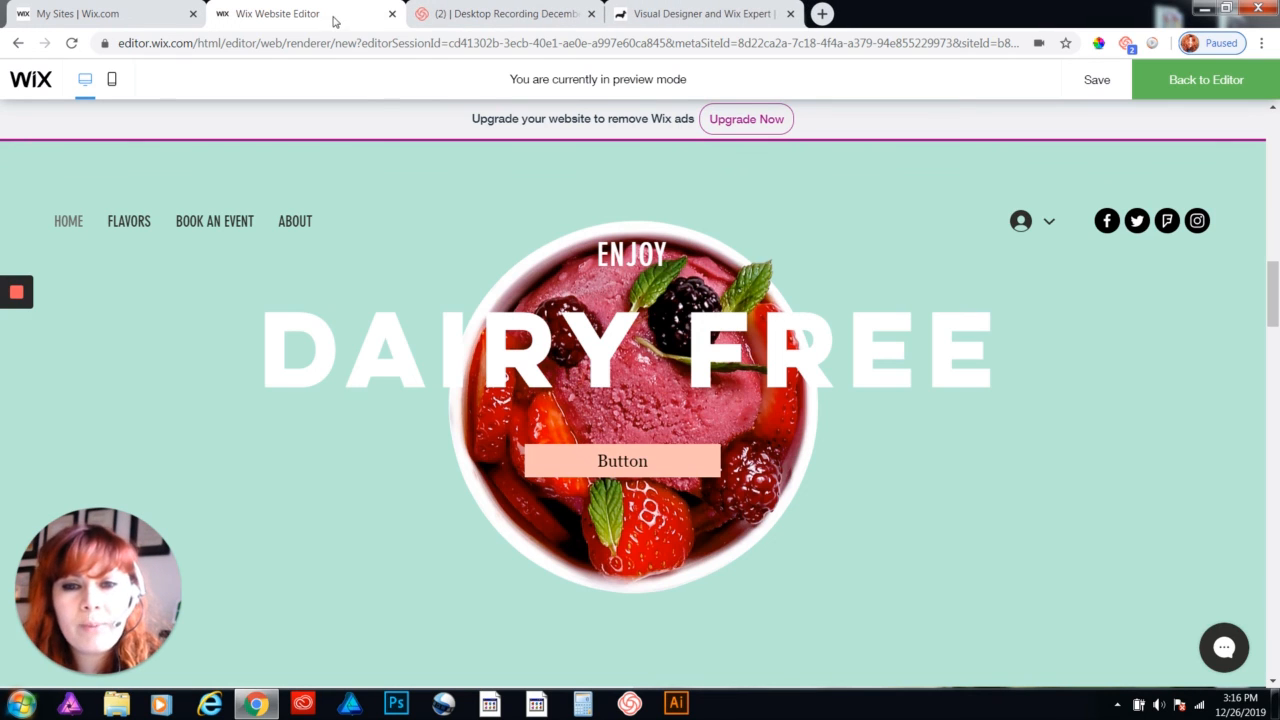